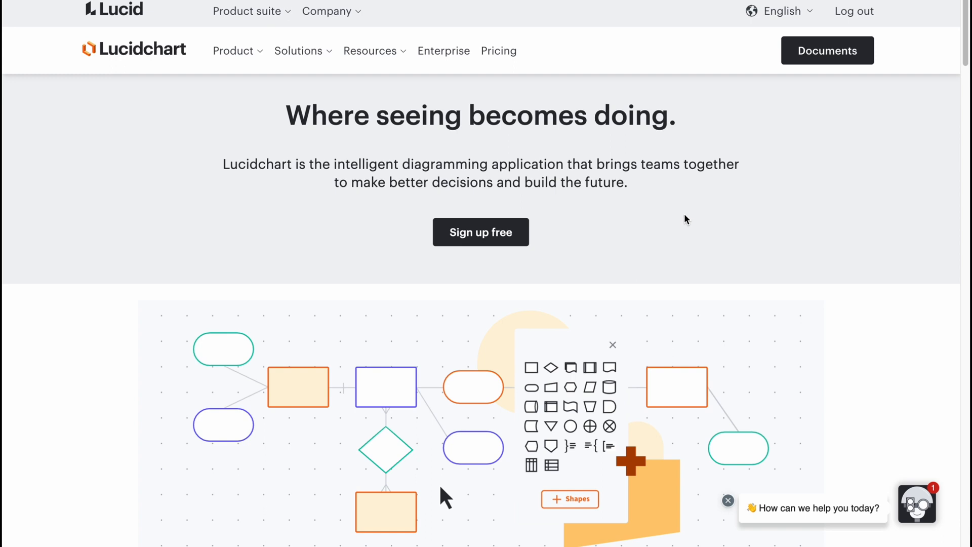
Look through the Lucidchart home page, including the diagram preview and the row of customer company logos.
scroll(682, 220, down, 1)
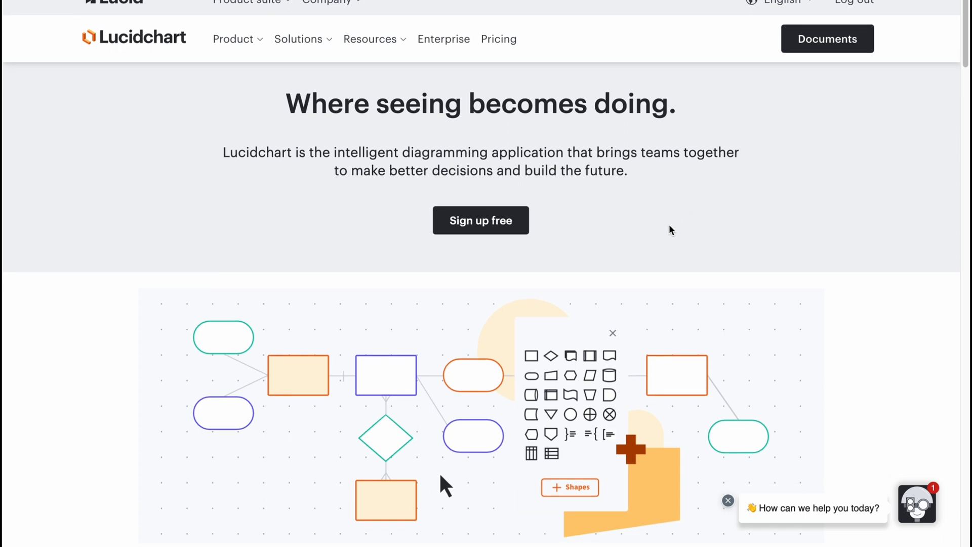
scroll(666, 229, down, 3)
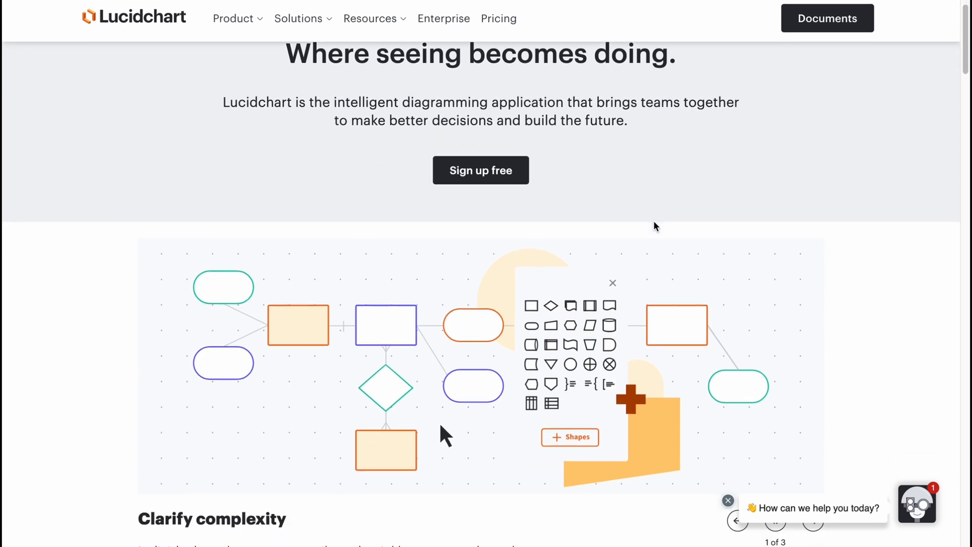
scroll(623, 223, down, 5)
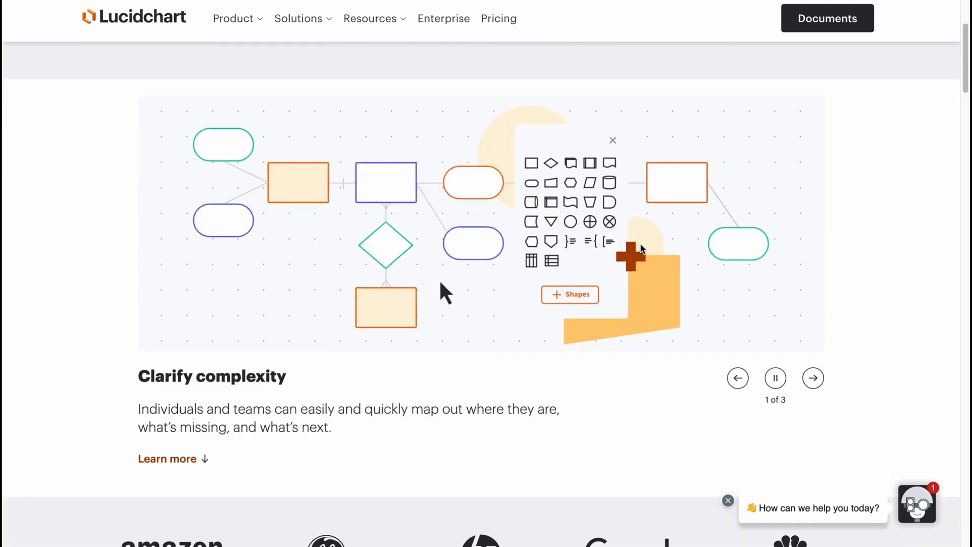
scroll(639, 248, down, 4)
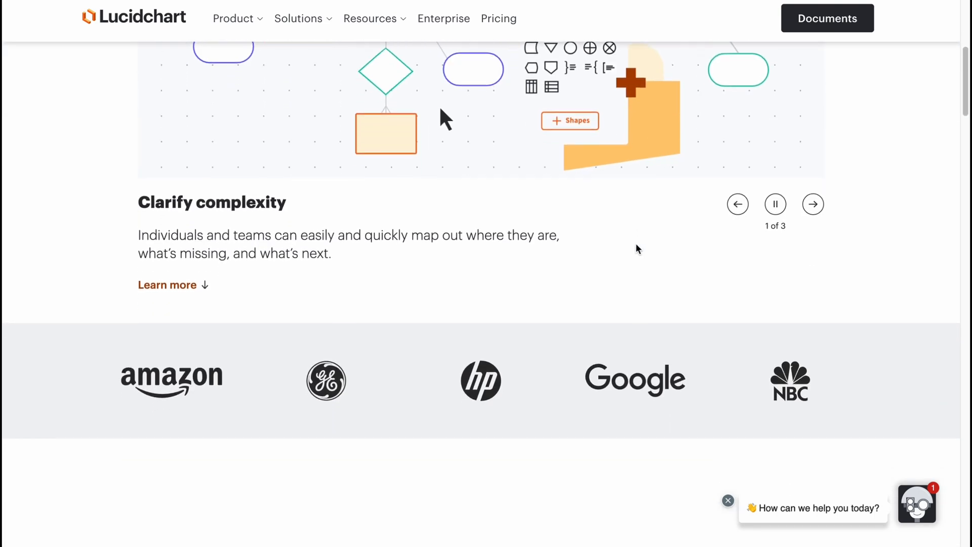
drag(113, 371, 698, 385)
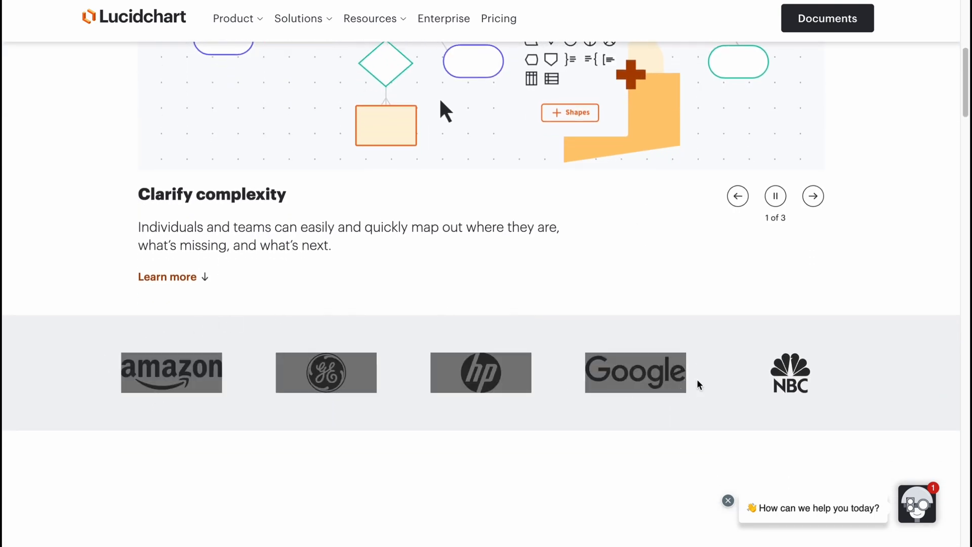
click(670, 318)
scroll(560, 326, down, 5)
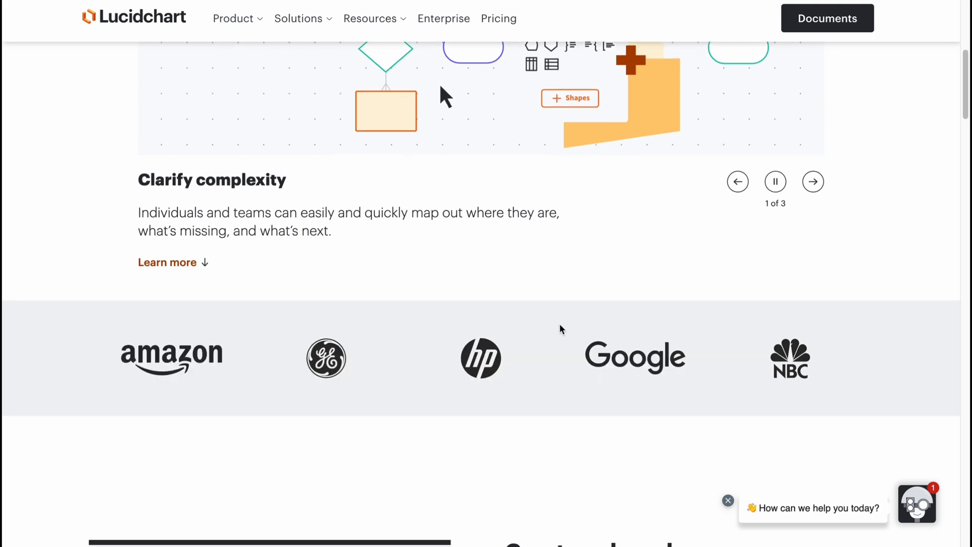
scroll(557, 326, up, 10)
scroll(557, 328, up, 2)
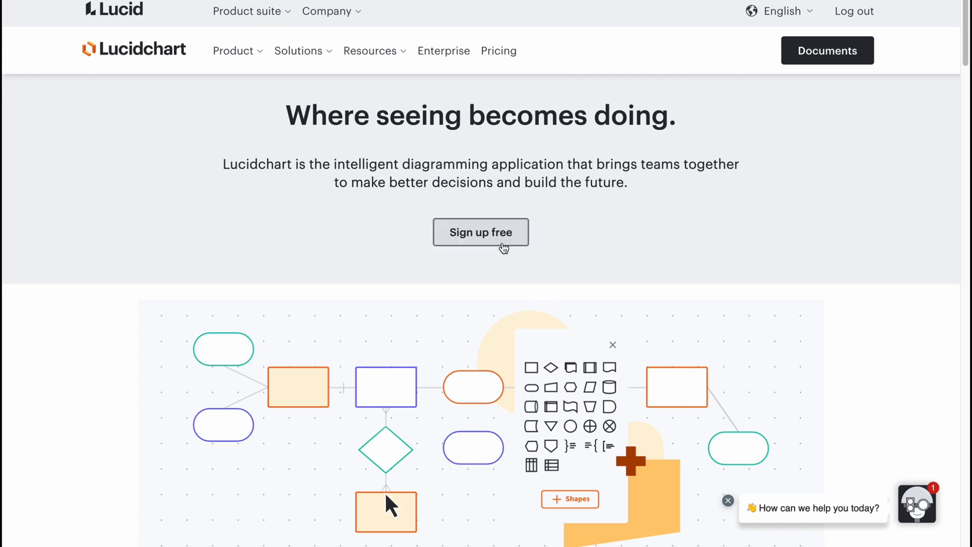
Go to the free sign-up page and review the Lucidchart plans, especially what the Free plan includes.
click(491, 238)
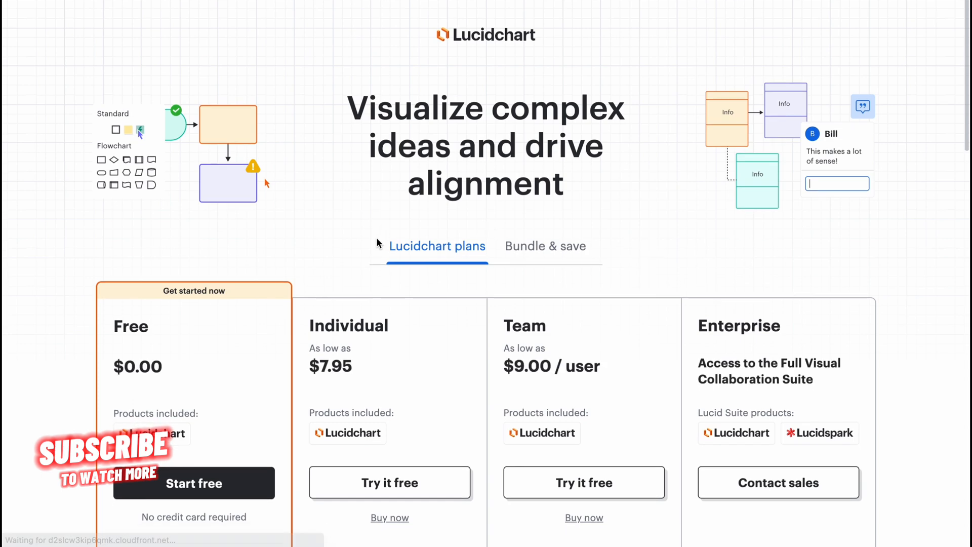
scroll(379, 241, down, 1)
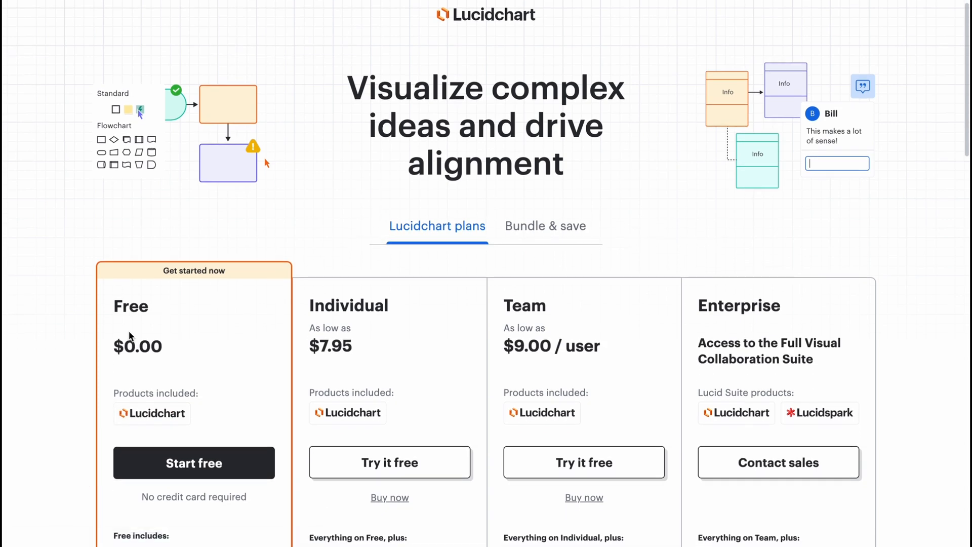
scroll(126, 330, down, 3)
drag(131, 434, 260, 452)
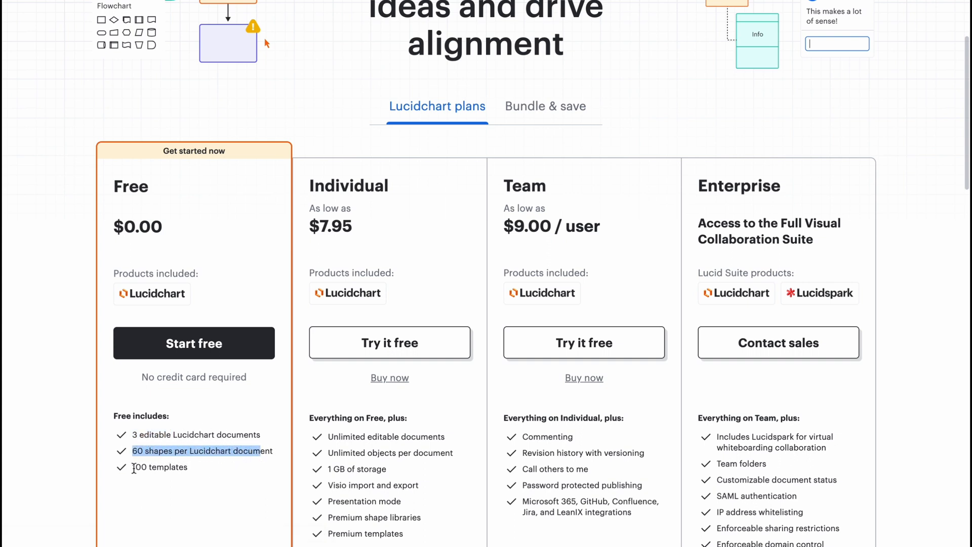
drag(134, 468, 185, 467)
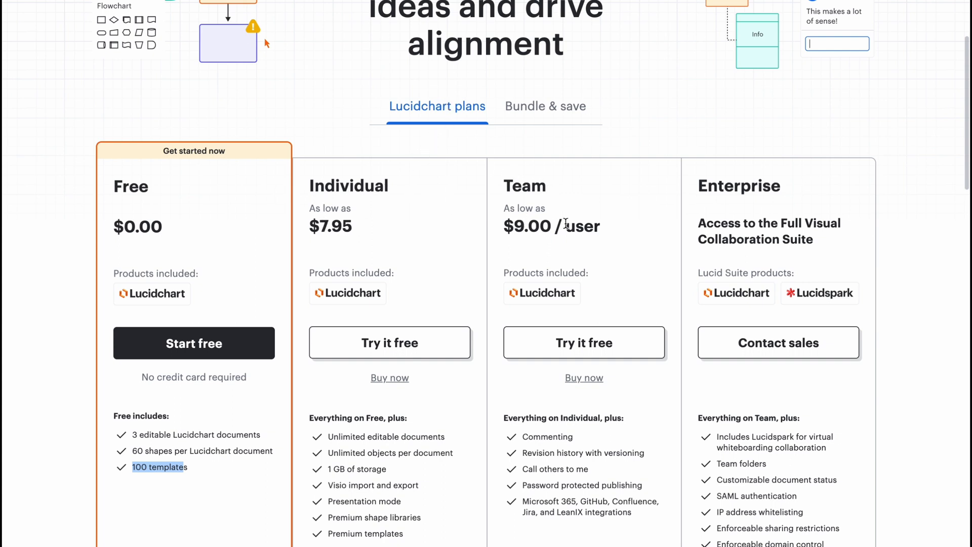
click(719, 139)
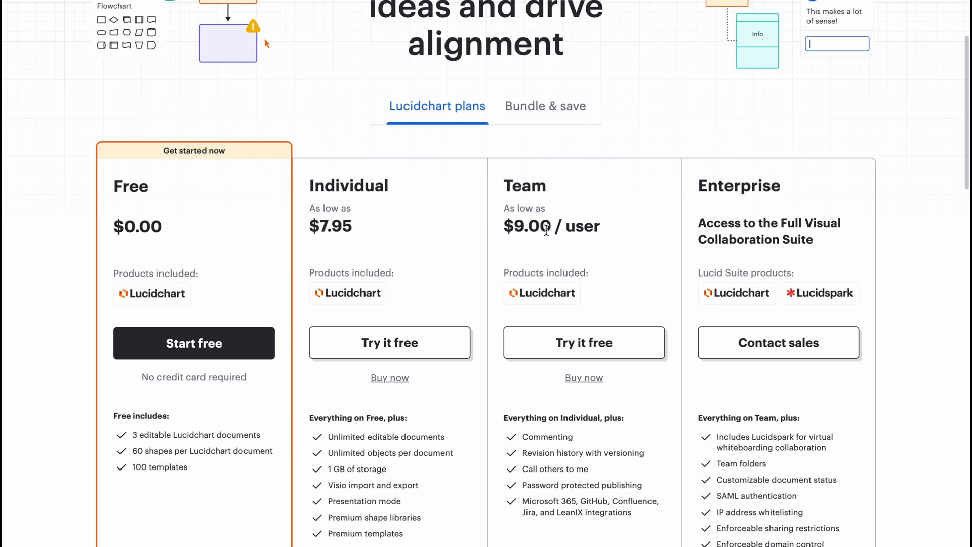
scroll(490, 227, up, 1)
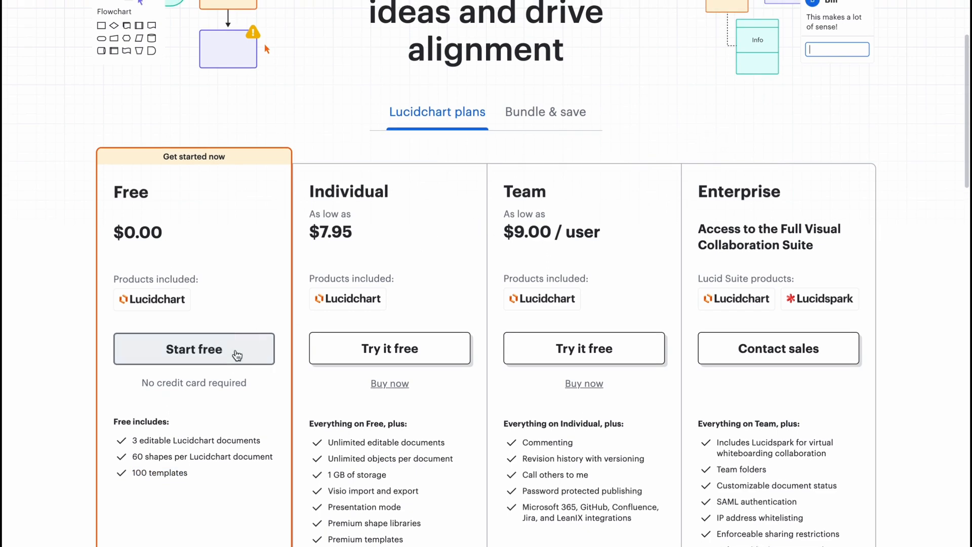
Choose the Free plan and sign up with an existing Google account.
click(235, 349)
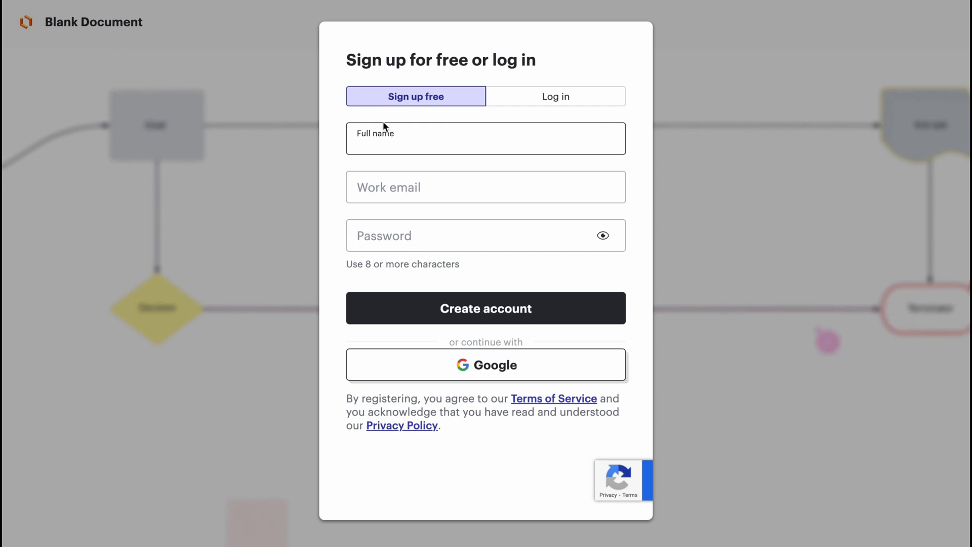
click(445, 367)
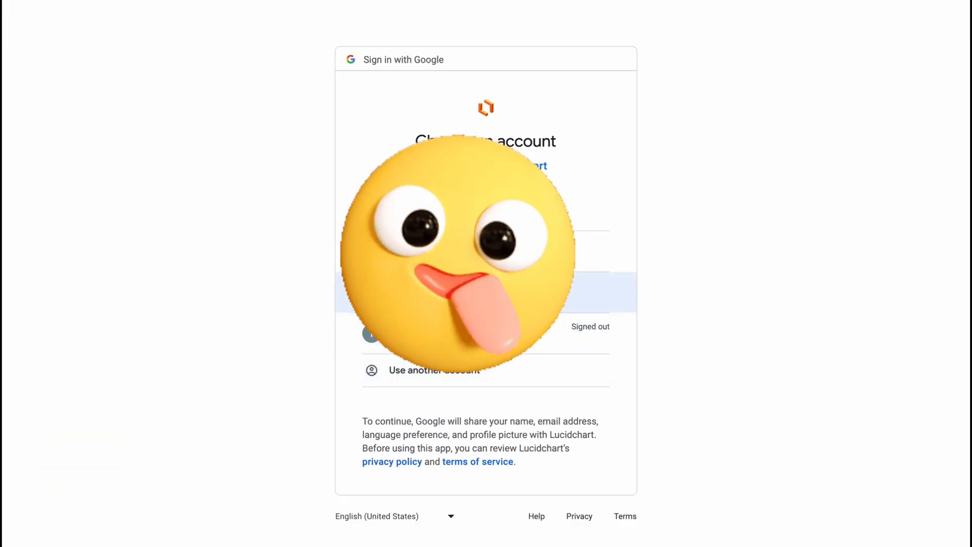
click(448, 294)
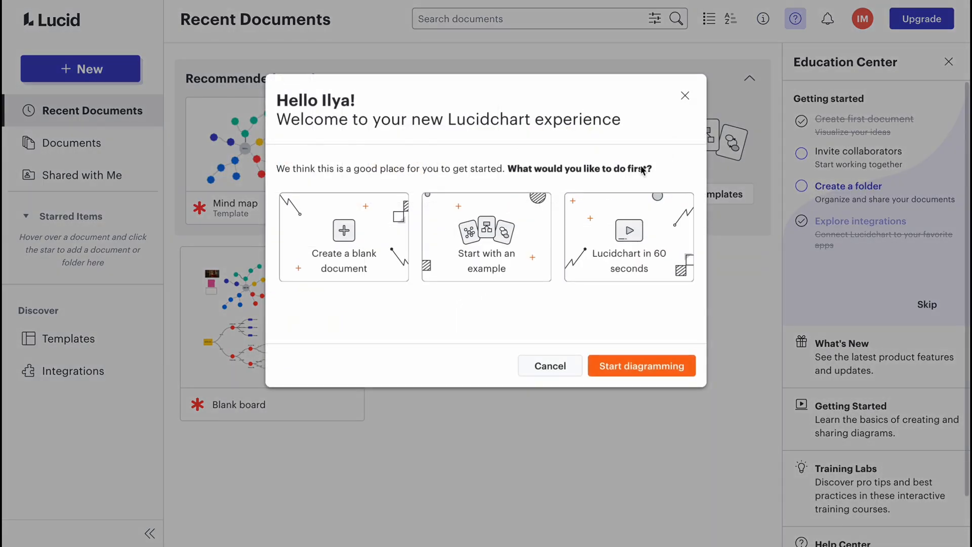
Dismiss the welcome dialog and close the Education Center.
click(687, 97)
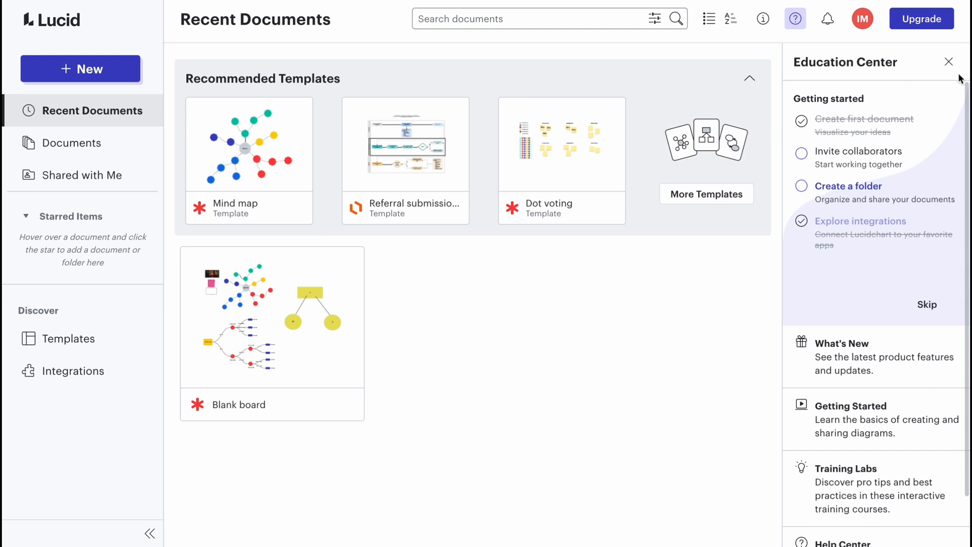
click(949, 62)
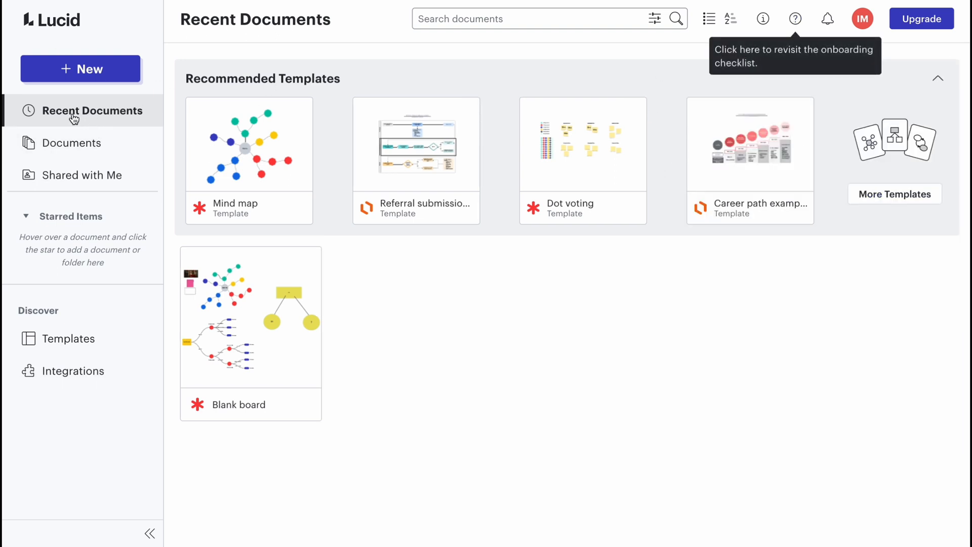
Look through the own documents, the shared documents and the popular templates, and return to the recent documents and their search.
click(74, 149)
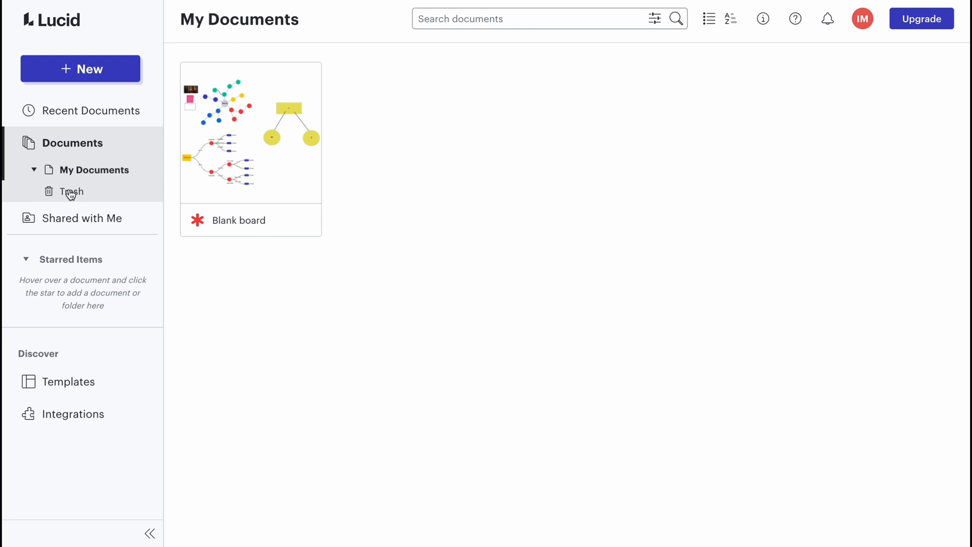
click(79, 219)
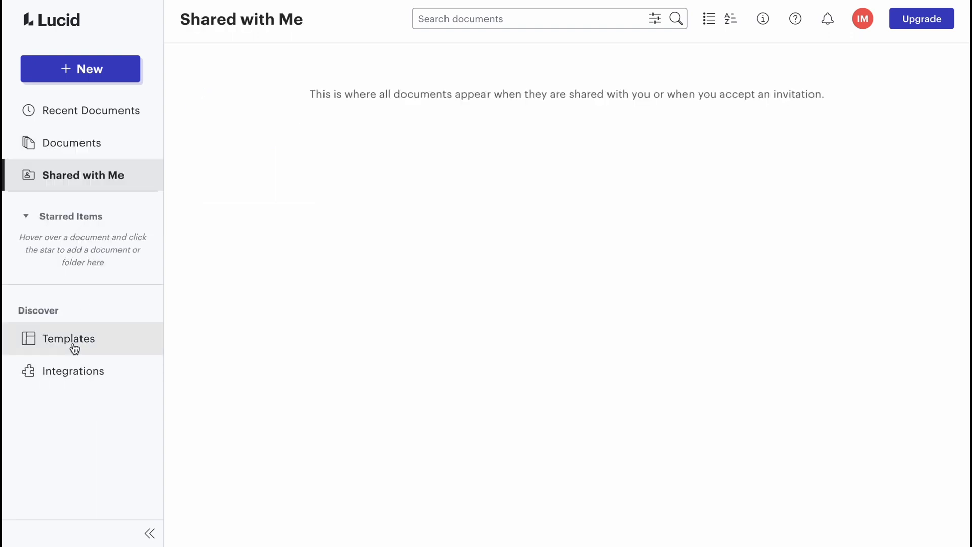
click(75, 348)
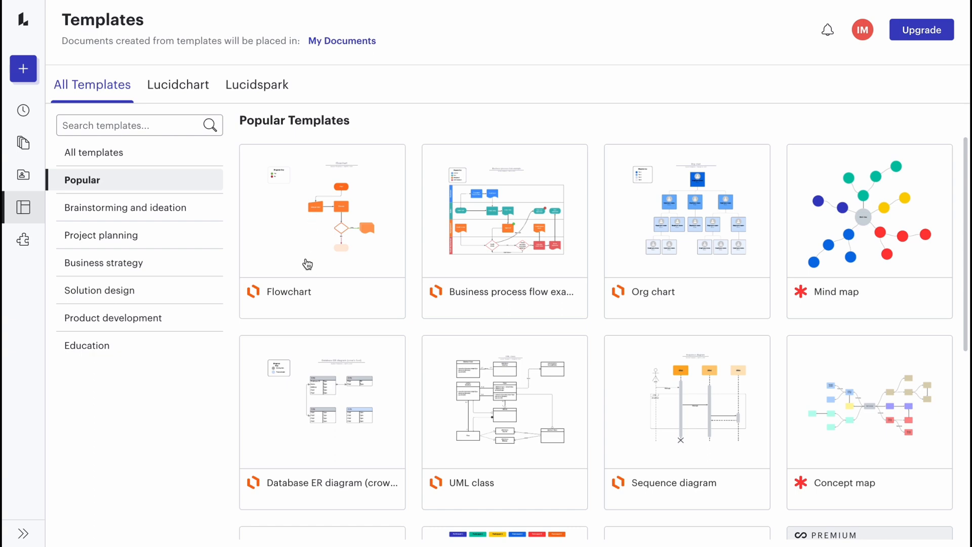
scroll(377, 362, down, 7)
scroll(378, 361, up, 7)
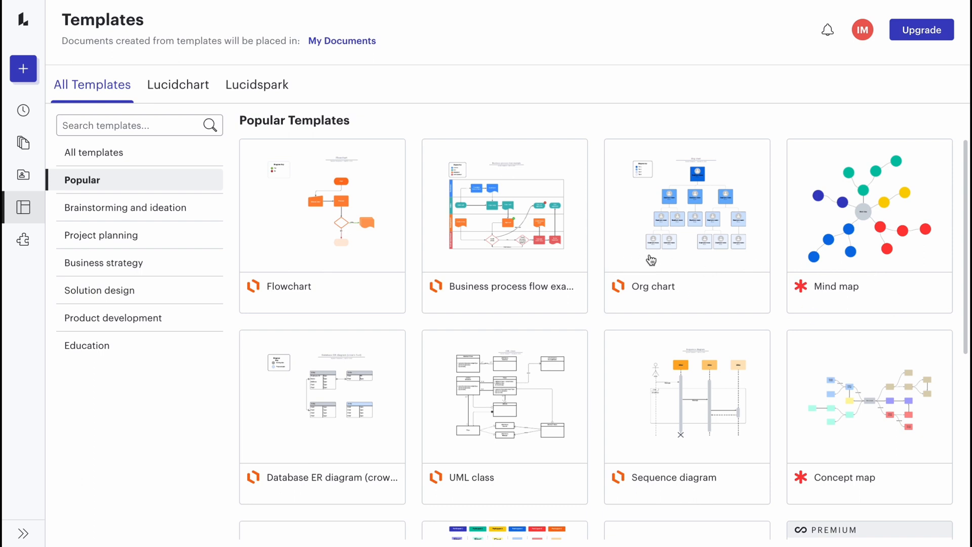
click(23, 21)
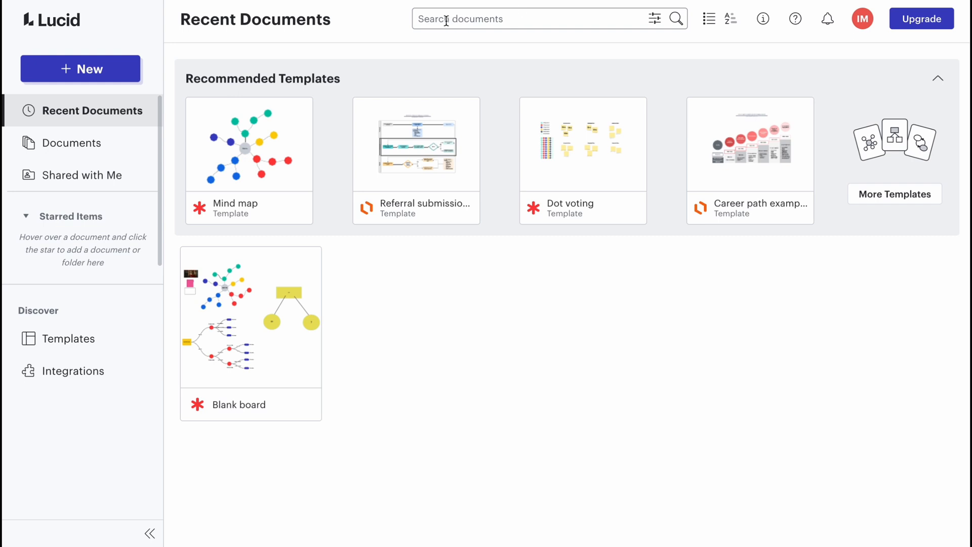
click(446, 20)
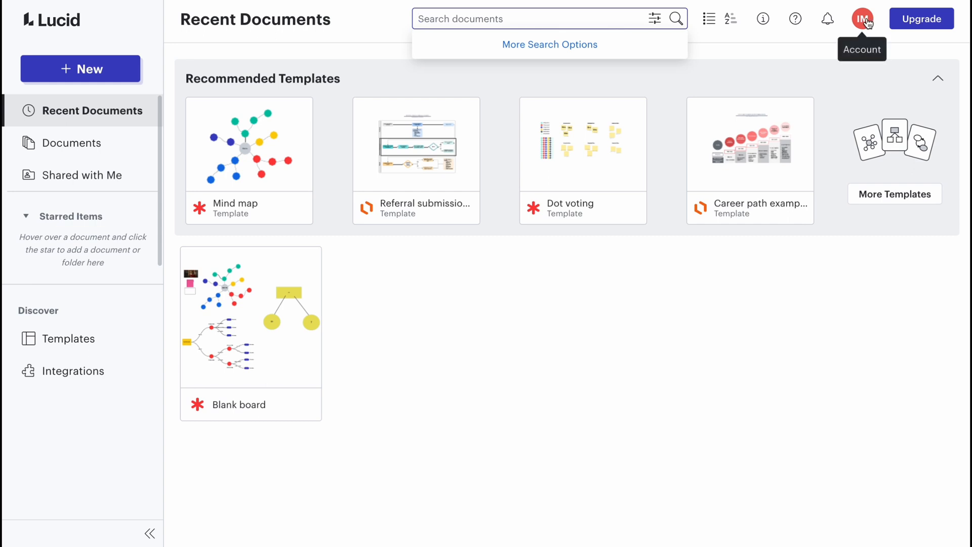
Create a blank Lucidchart document and dismiss the basics tutorial and the free trial banner.
click(124, 74)
mouse_move(61, 100)
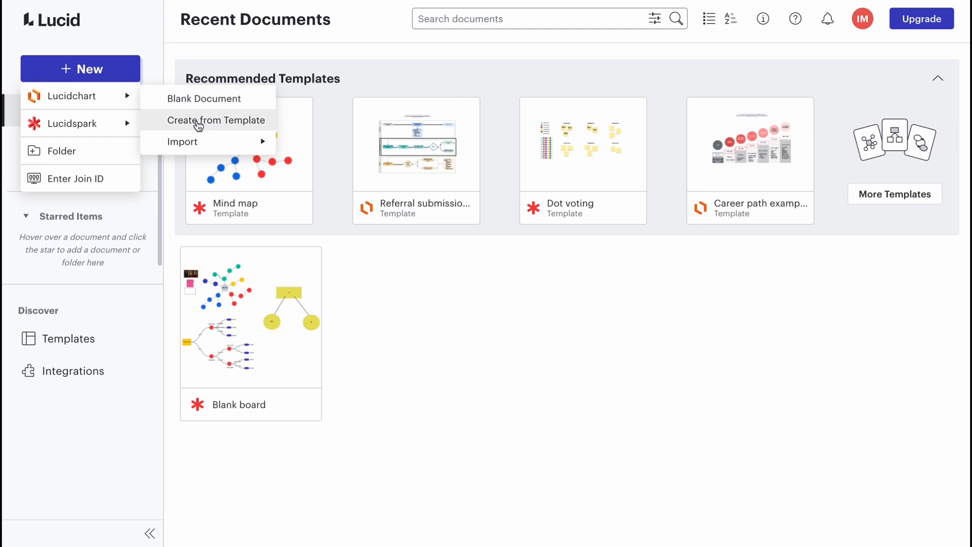
mouse_move(207, 143)
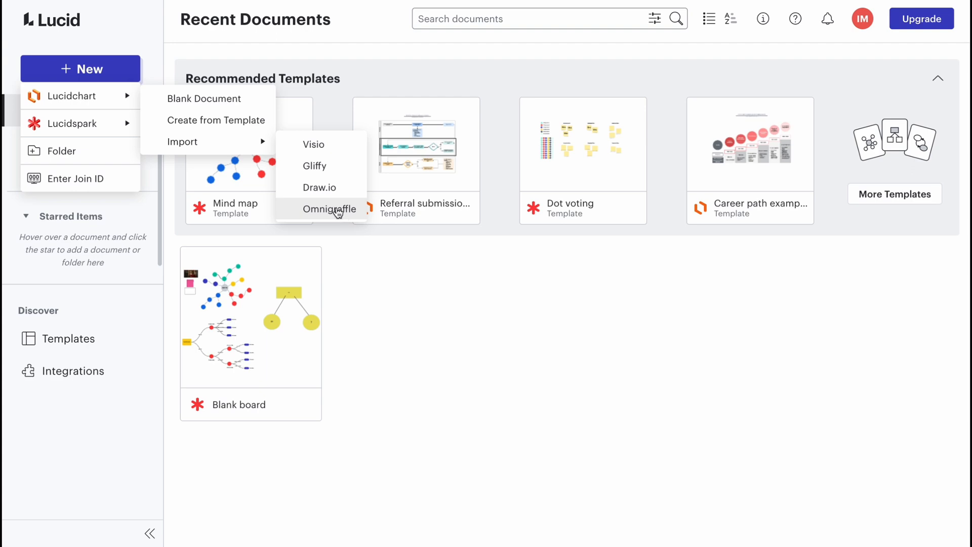
click(205, 100)
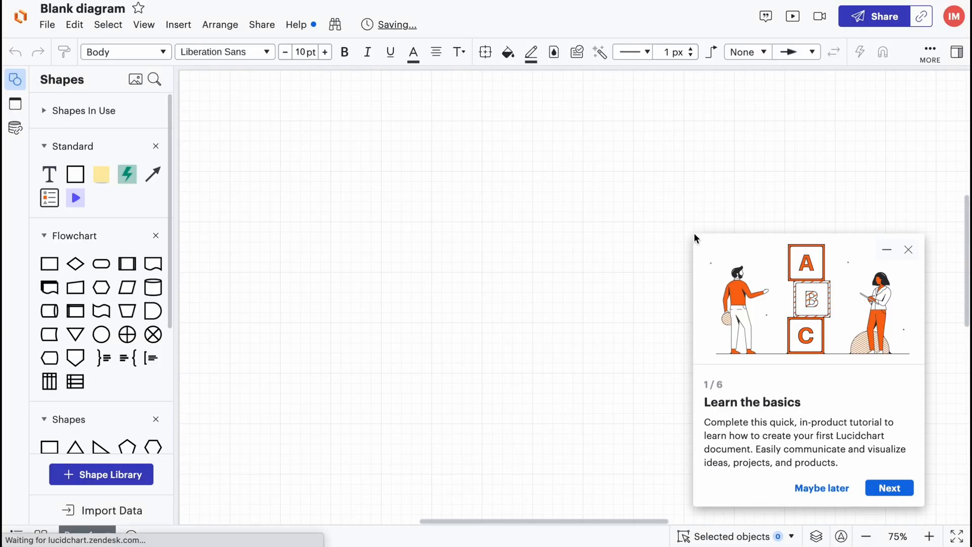
click(911, 250)
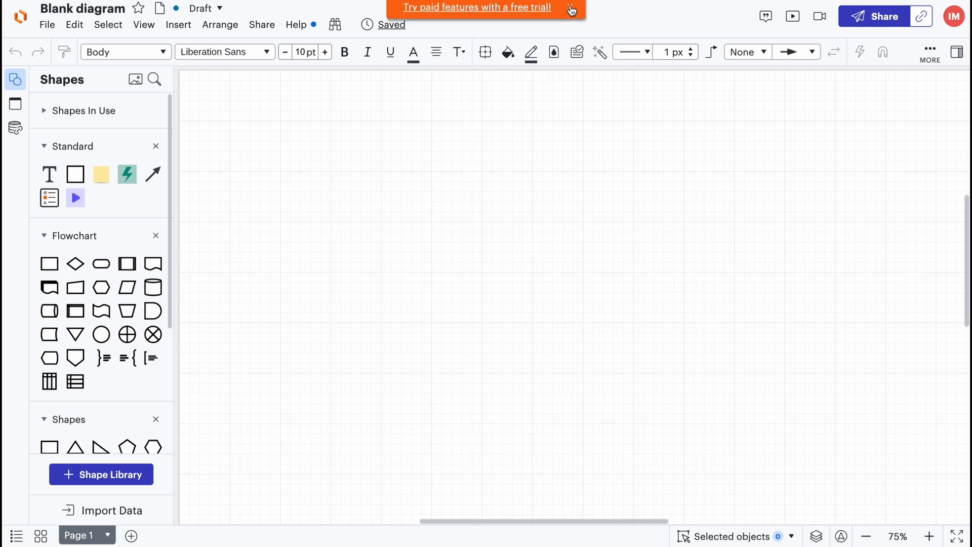
click(572, 10)
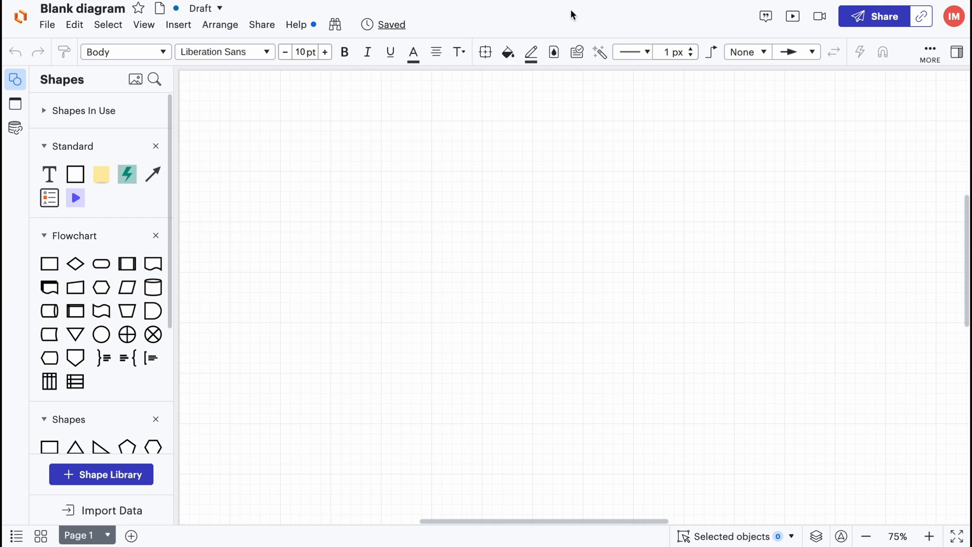
click(51, 27)
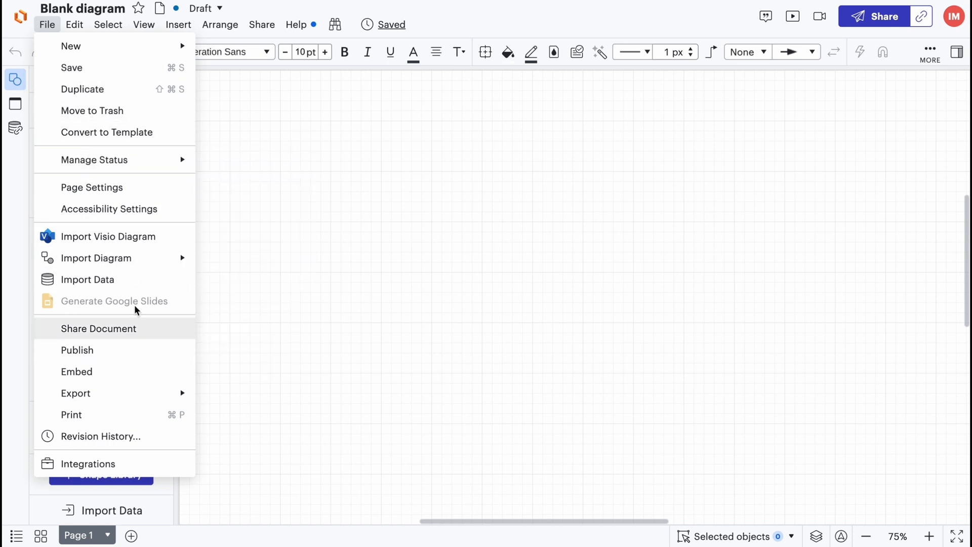
mouse_move(102, 259)
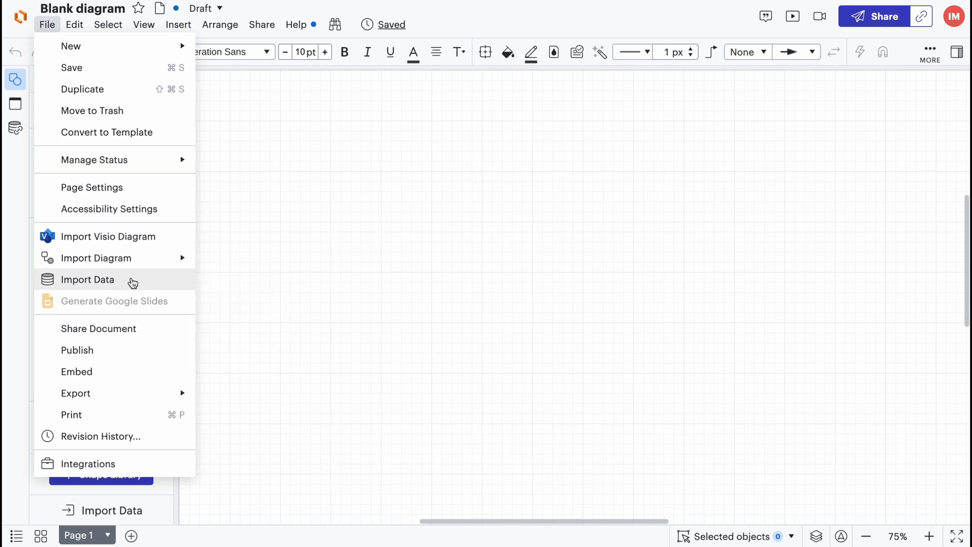
click(212, 118)
click(75, 30)
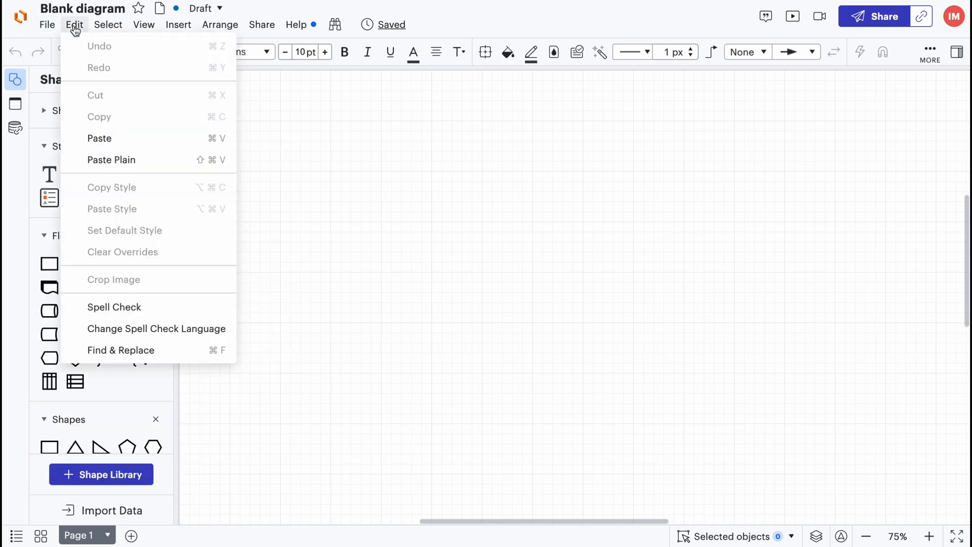
click(74, 27)
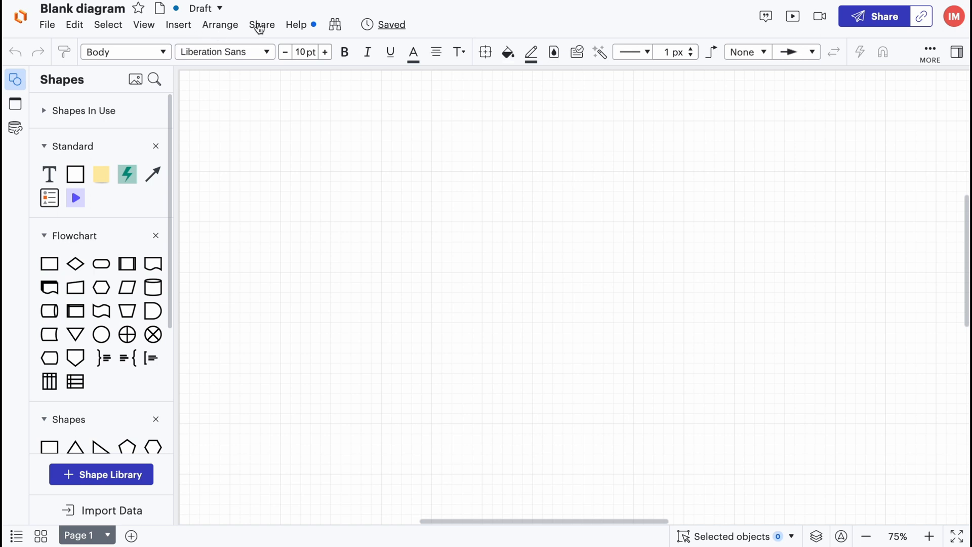
View the sharing options of the blank diagram and close them without adding any collaborators.
click(893, 20)
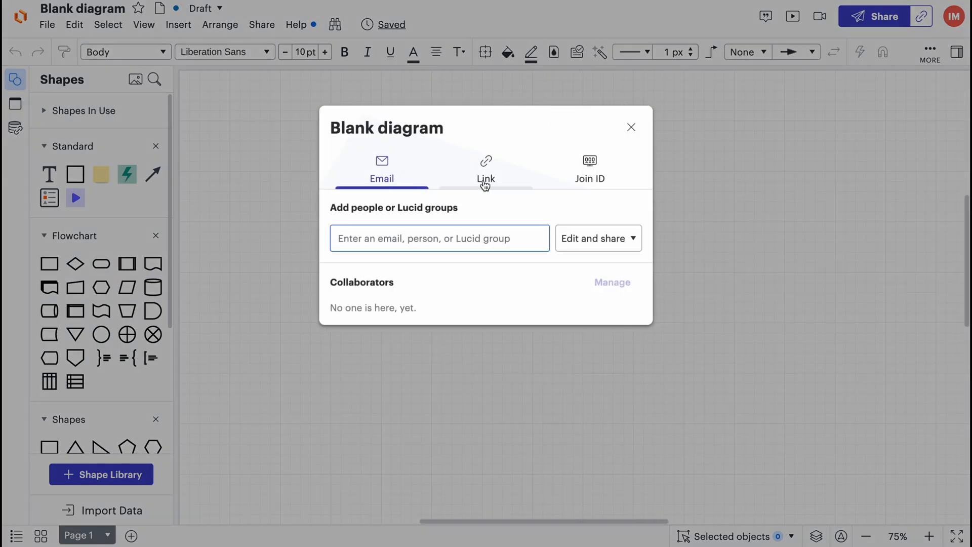
click(633, 128)
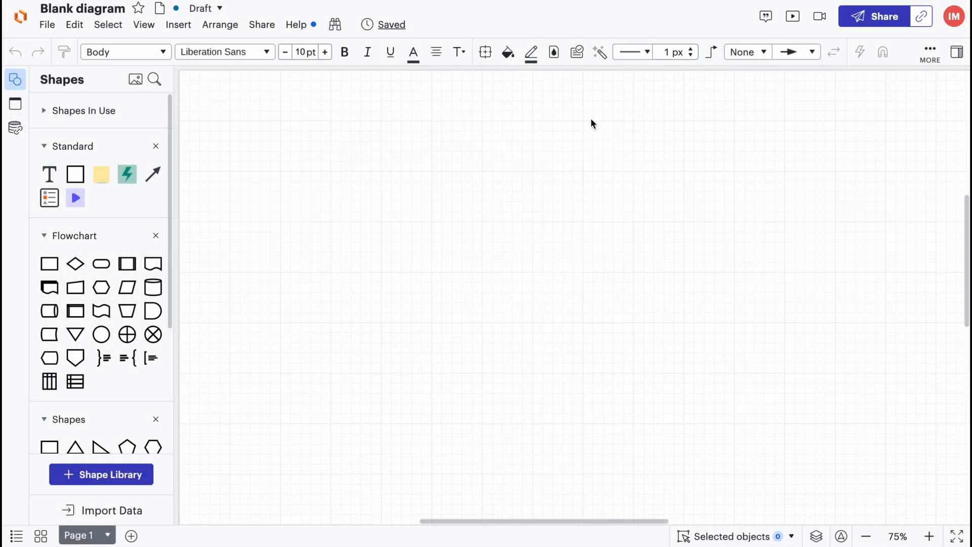
Hide the shape library and show it again.
scroll(402, 165, up, 1)
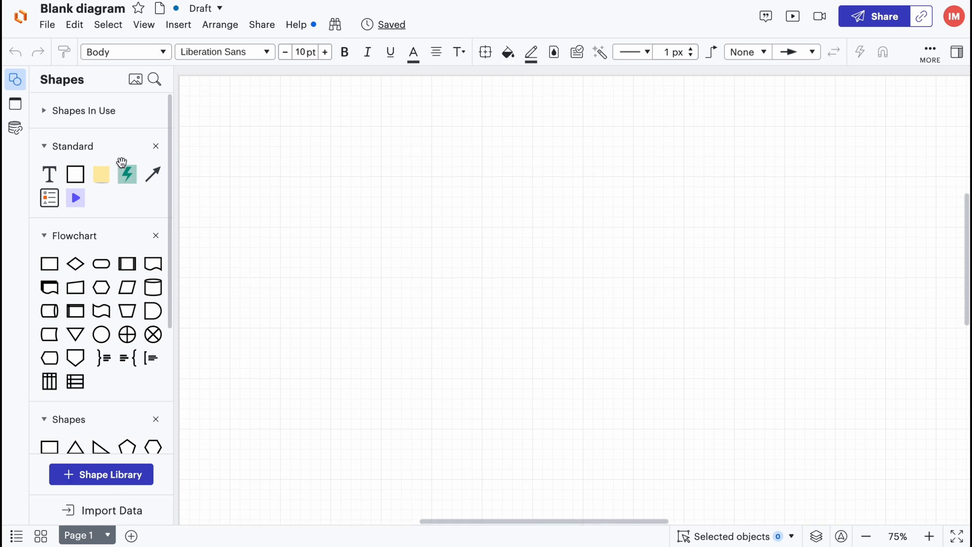
click(16, 81)
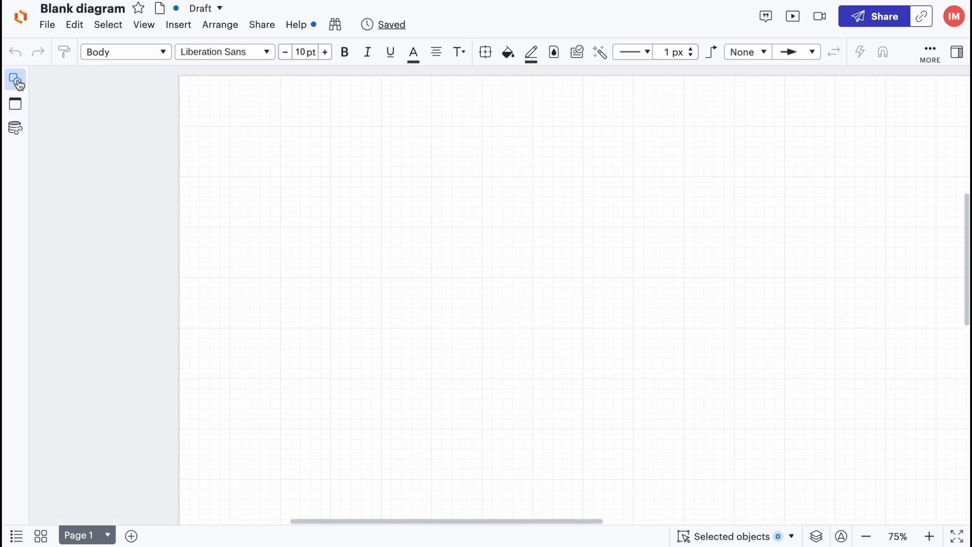
click(18, 81)
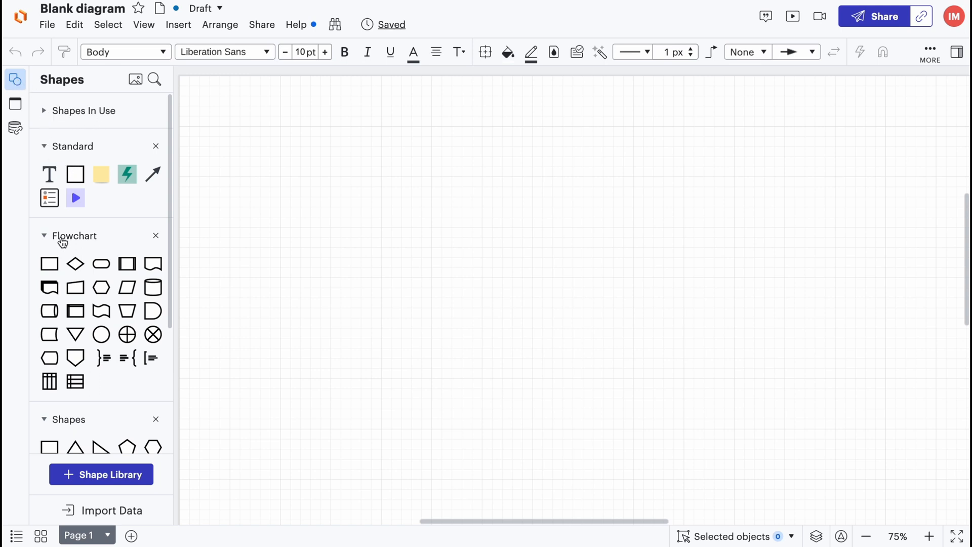
Add a rectangle from the Shapes set to the canvas, enlarge and widen it, and move it down toward the page's left edge.
scroll(91, 283, down, 4)
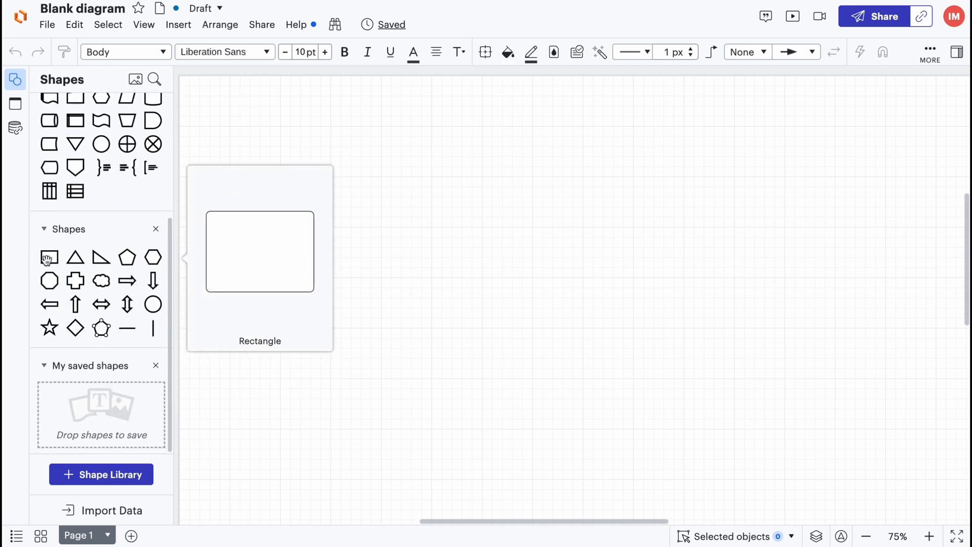
drag(52, 260, 380, 181)
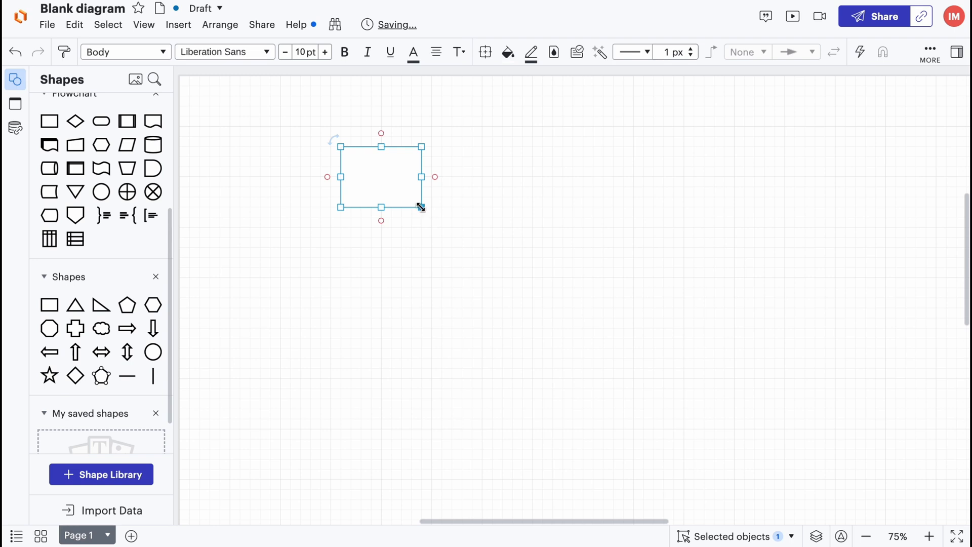
drag(421, 207, 502, 258)
drag(502, 202, 532, 204)
drag(456, 205, 369, 248)
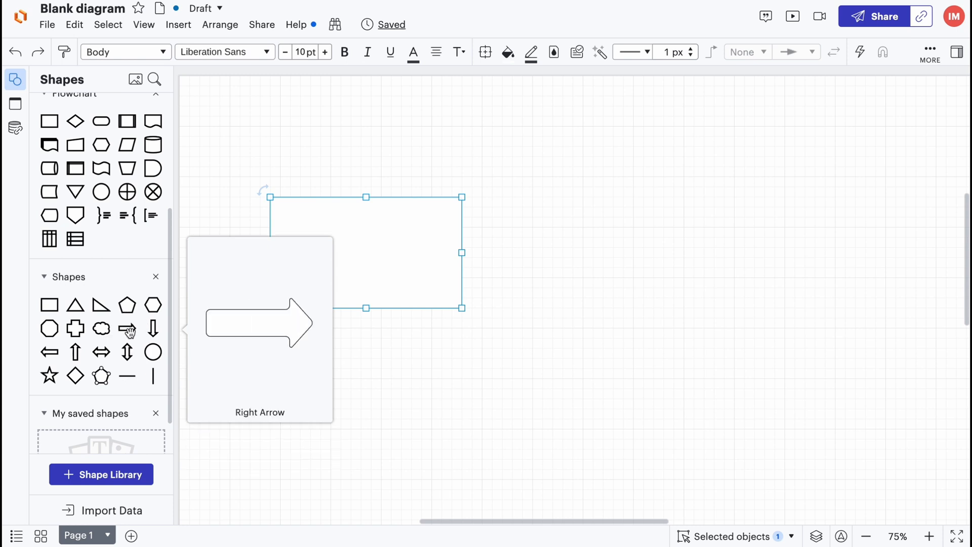
Add a right arrow against the rectangle's upper right side and draw a connector line from the arrow and another from the rectangle.
drag(129, 332, 683, 257)
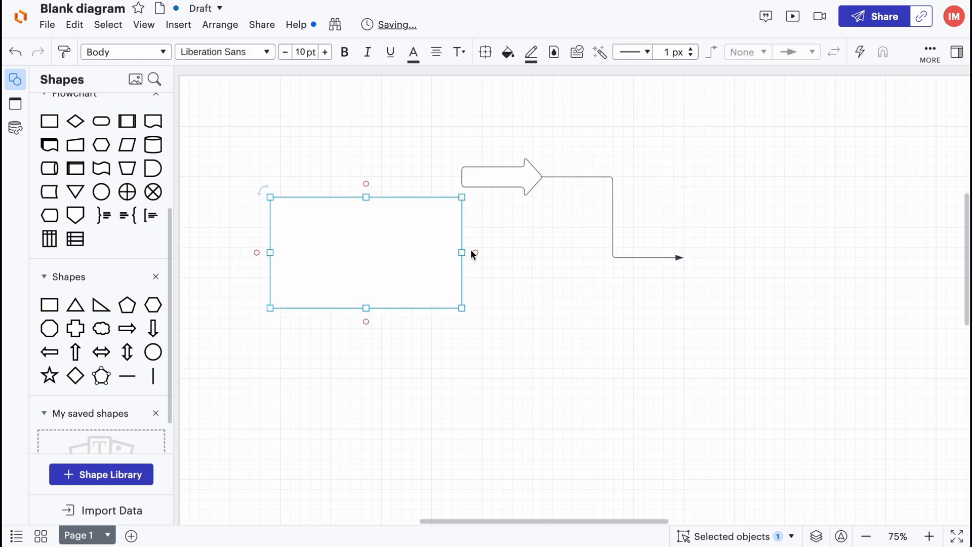
drag(463, 252, 632, 349)
click(729, 322)
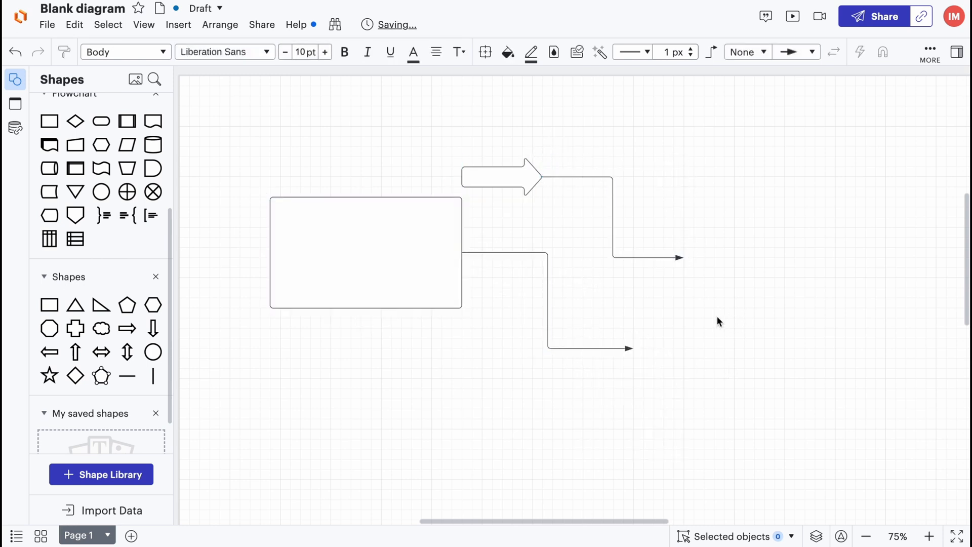
drag(518, 187, 517, 213)
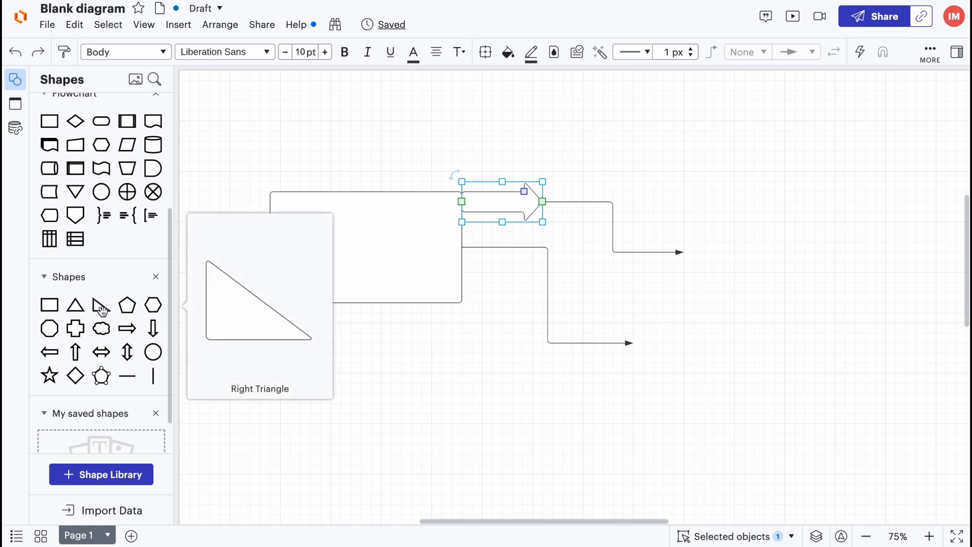
Place a right triangle at the end of the rectangle's connector and draw a connector line from its slanted side to the lower right.
drag(103, 310, 662, 354)
click(796, 323)
click(670, 361)
drag(726, 343, 855, 403)
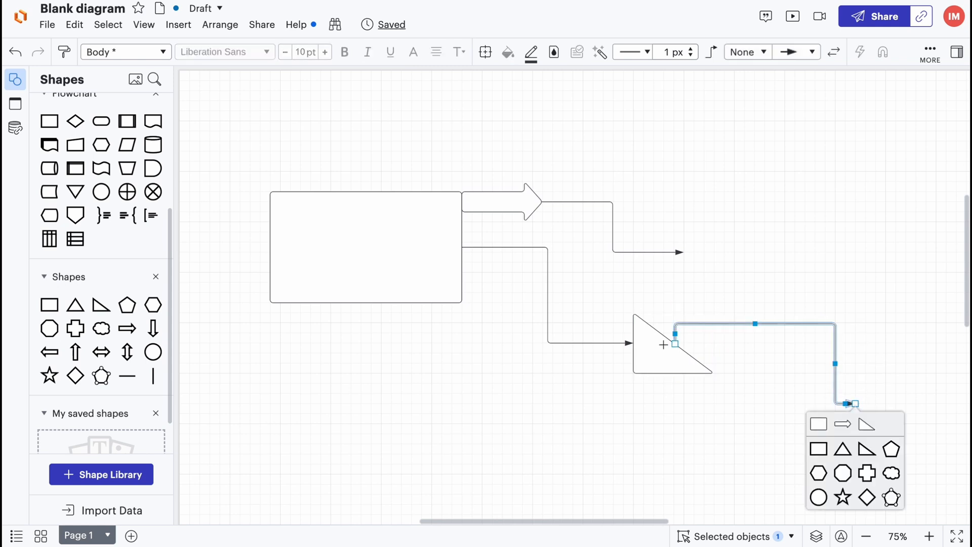
click(523, 375)
Fill the large rectangle with grey and replace that fill with orange.
scroll(611, 365, right, 3)
scroll(612, 365, down, 1)
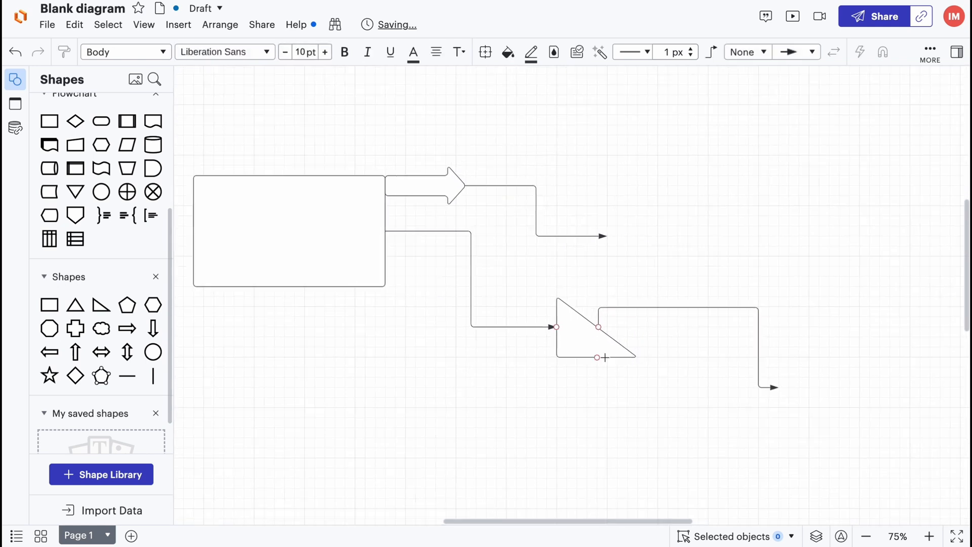
click(342, 261)
click(338, 256)
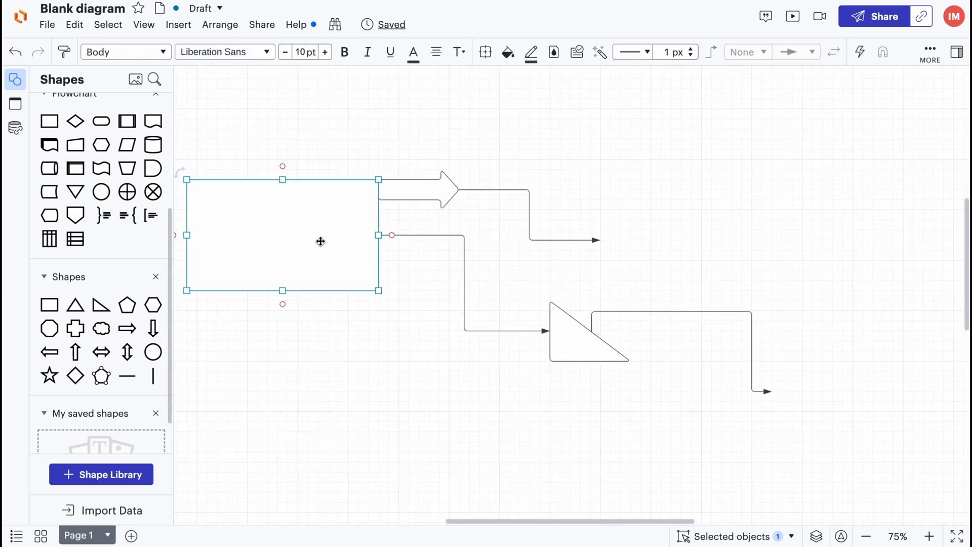
scroll(354, 254, left, 3)
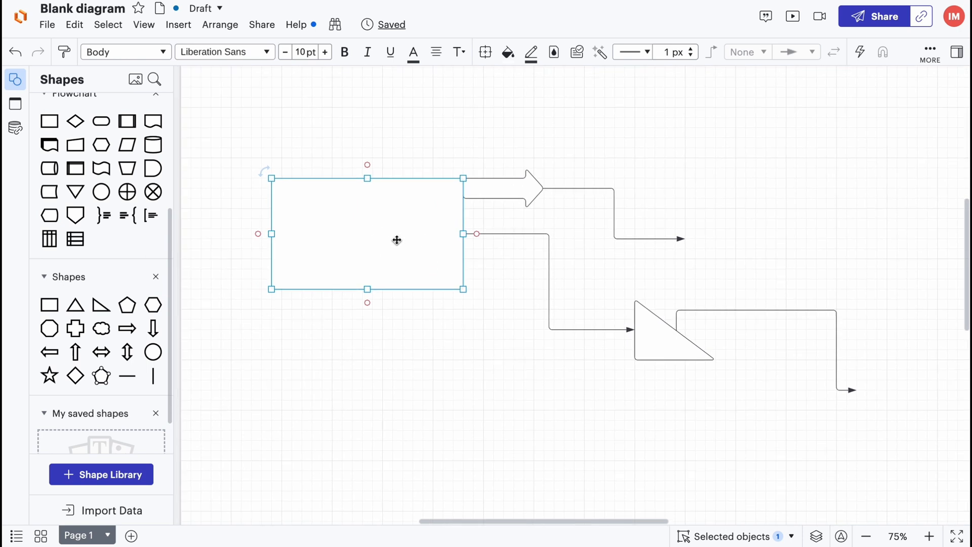
click(396, 239)
click(162, 53)
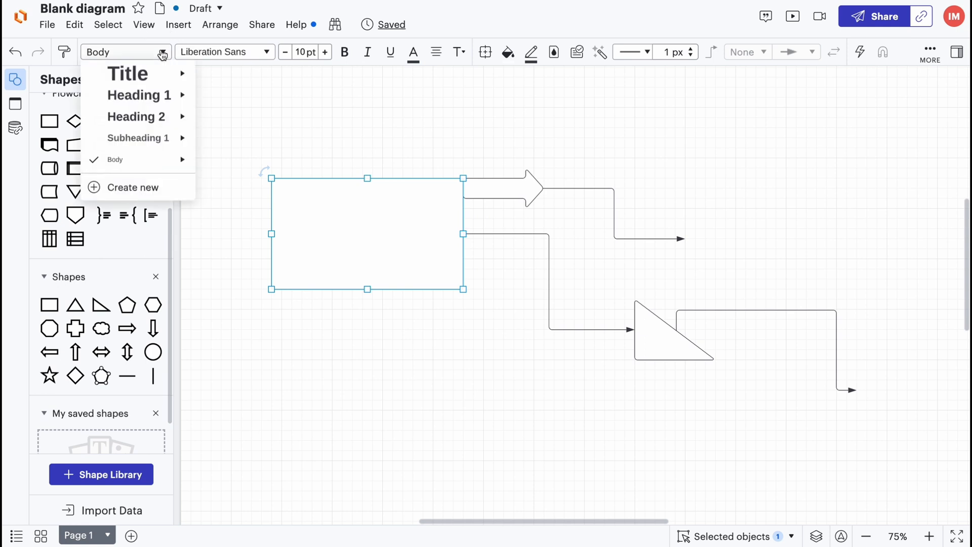
click(508, 52)
click(538, 191)
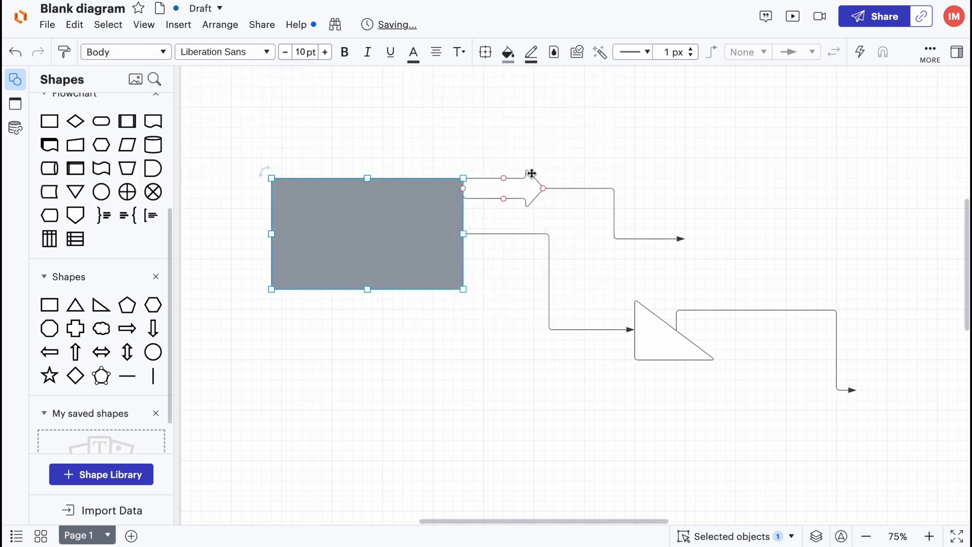
click(508, 52)
click(507, 262)
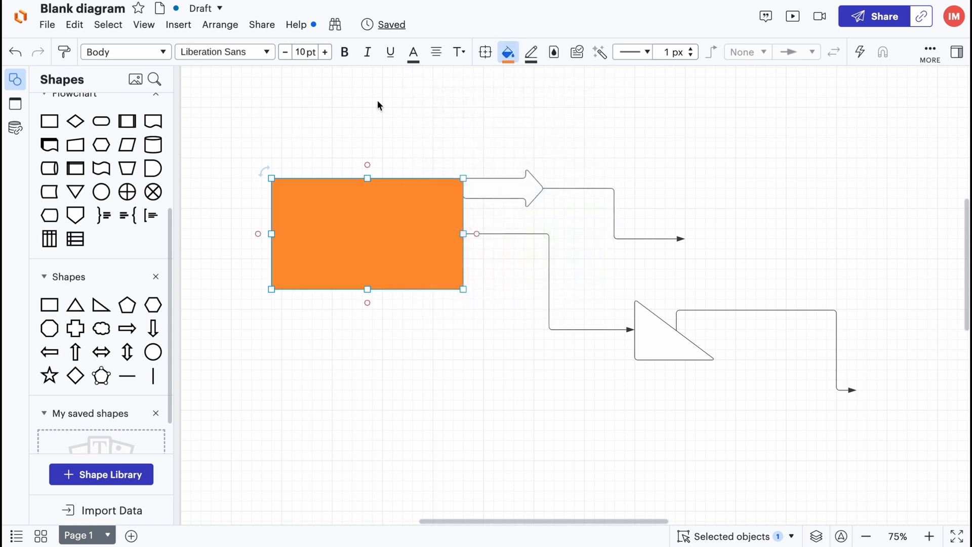
Set the orange rectangle's line color to red and inspect its outline up close.
click(521, 188)
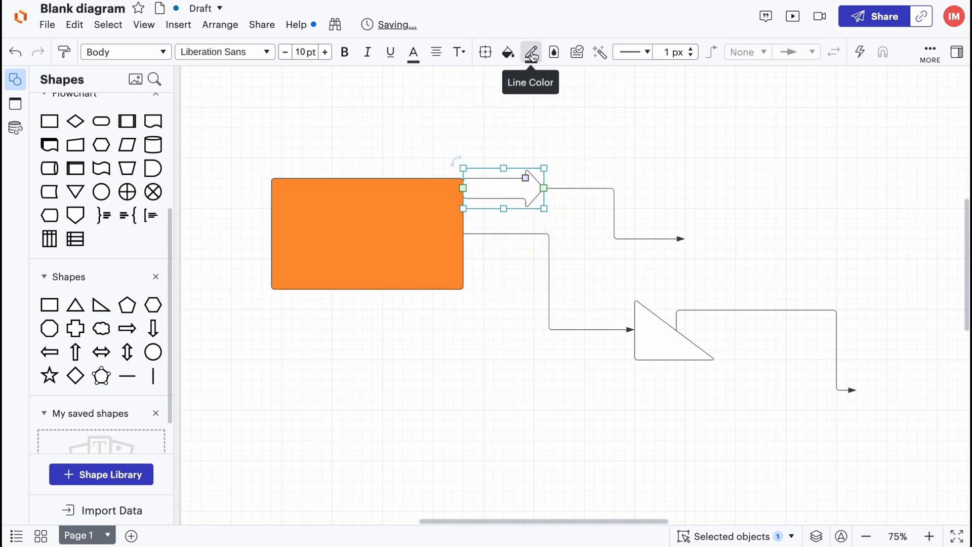
click(396, 203)
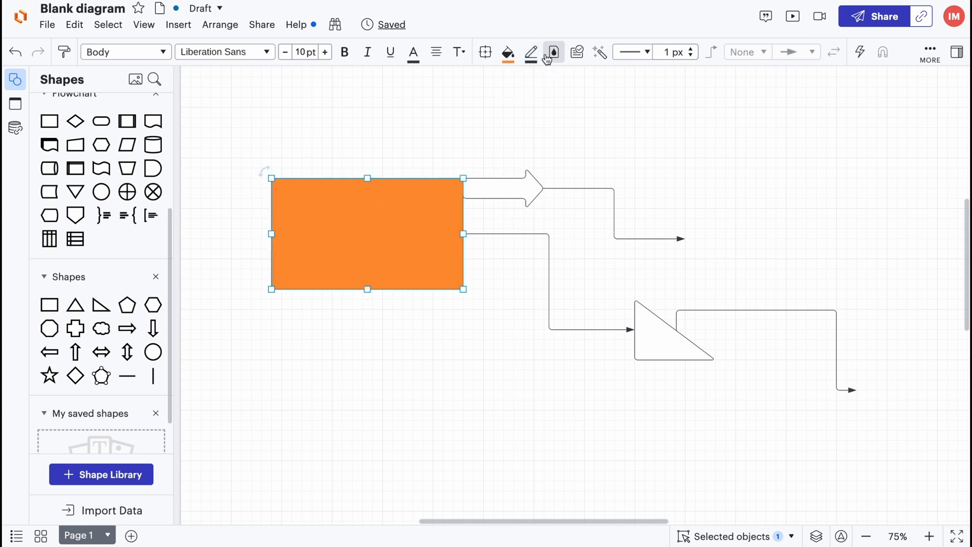
click(530, 53)
click(509, 187)
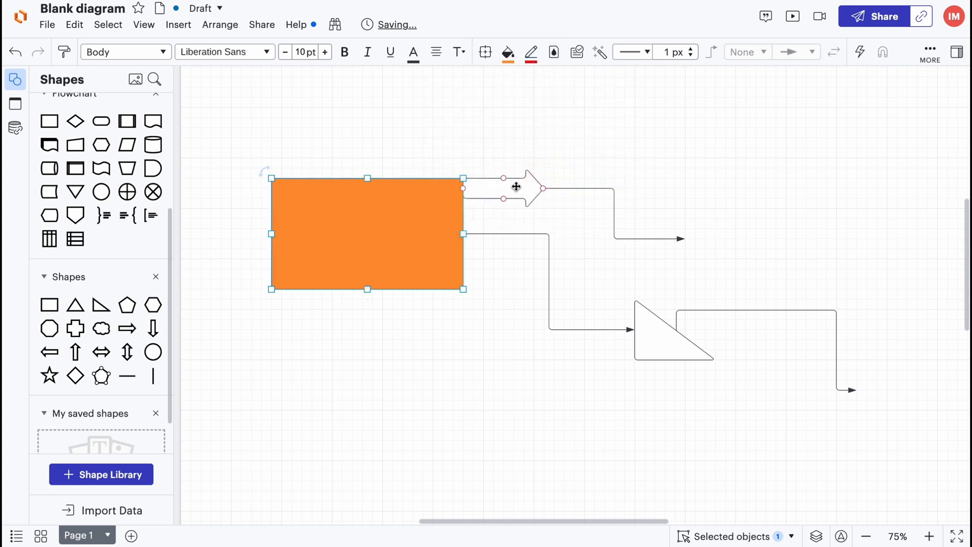
click(419, 131)
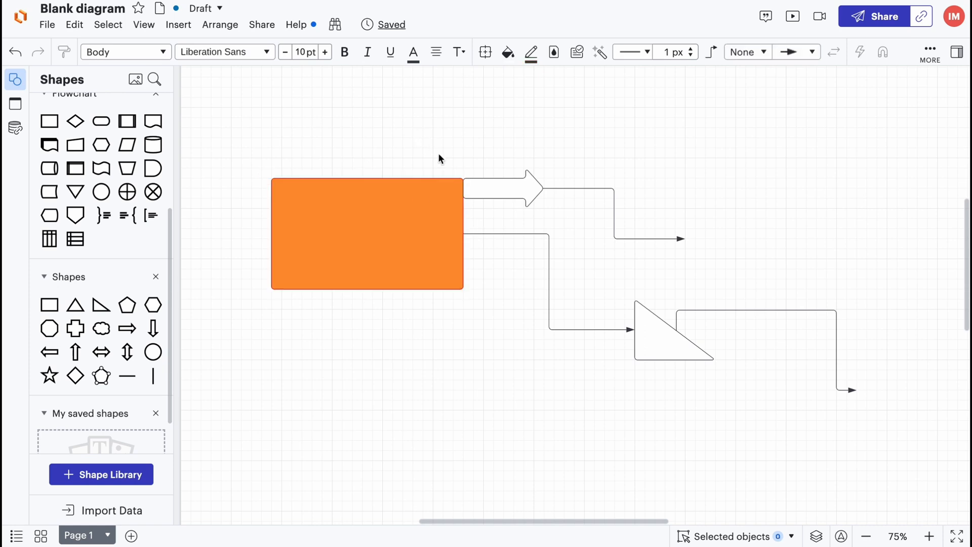
click(438, 235)
click(478, 116)
ctrl+scroll(408, 177, up, 8)
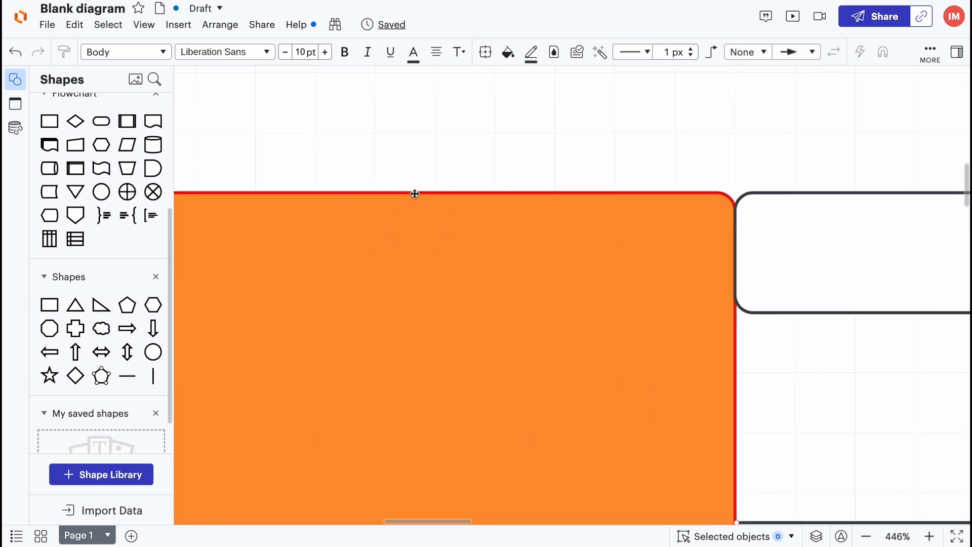
ctrl+scroll(412, 191, down, 6)
ctrl+scroll(441, 190, down, 3)
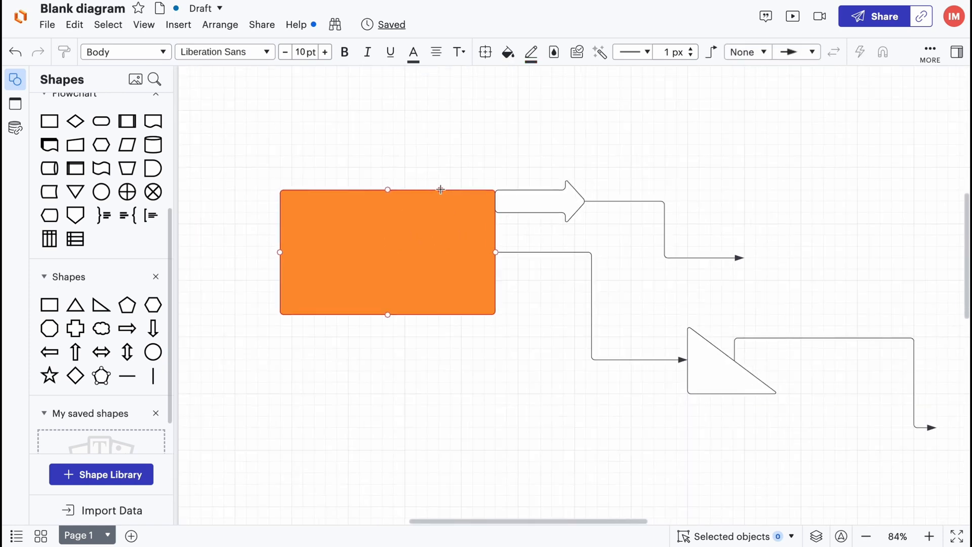
View the additional text formatting options for the orange rectangle and close them without changing anything.
click(336, 230)
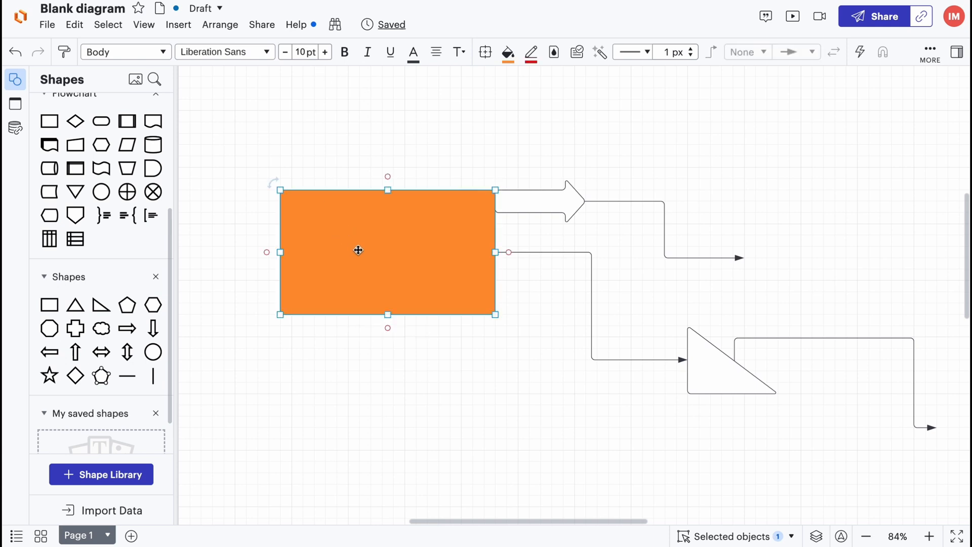
click(458, 56)
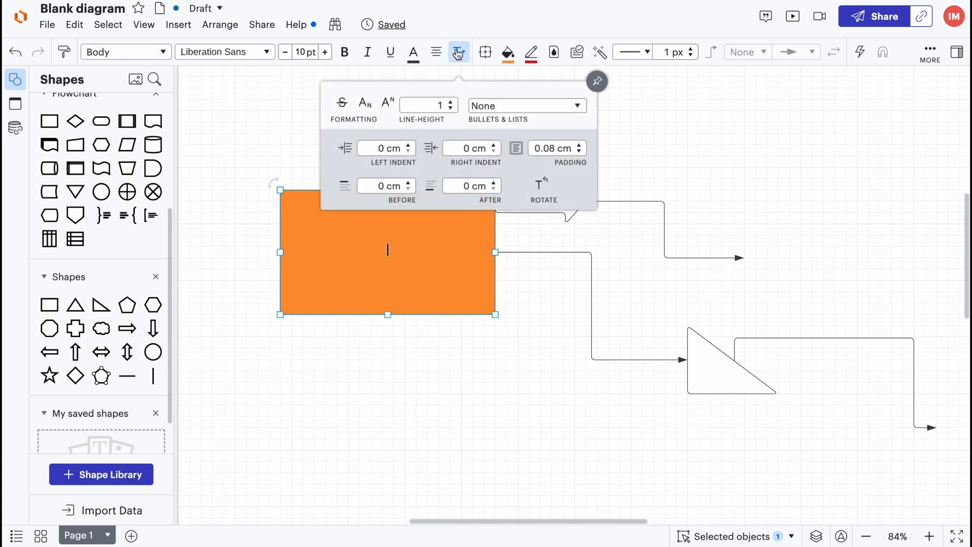
click(432, 219)
click(664, 96)
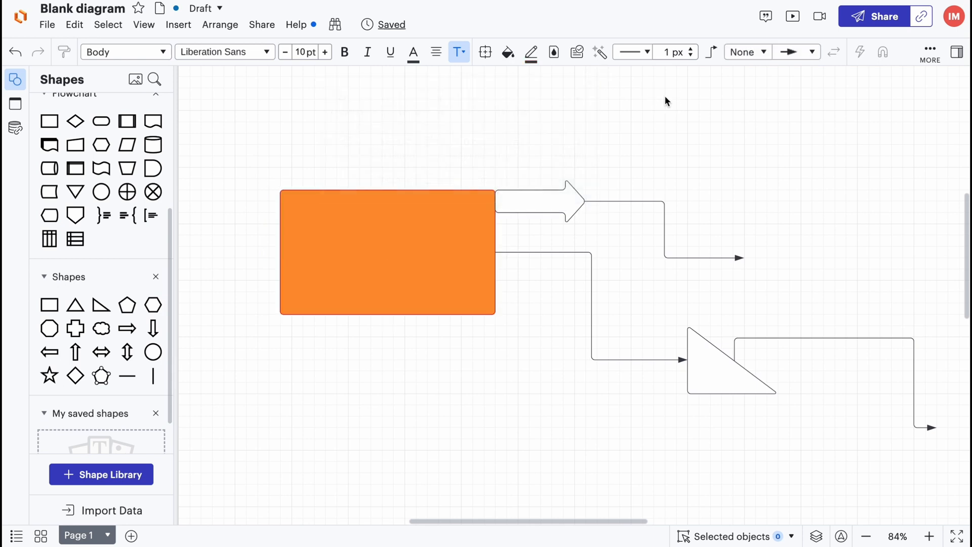
scroll(608, 210, down, 1)
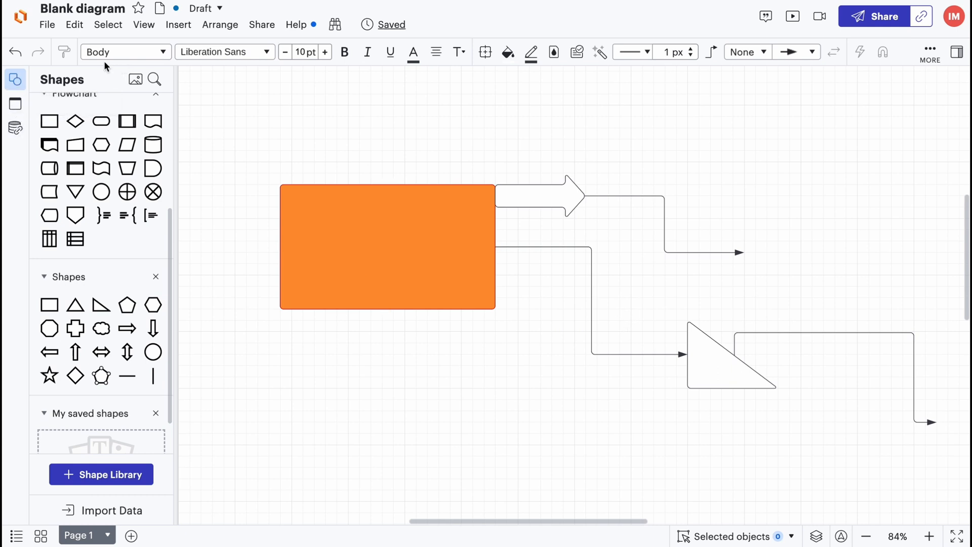
Leave the diagram for the documents overview and look through the popular templates.
click(19, 18)
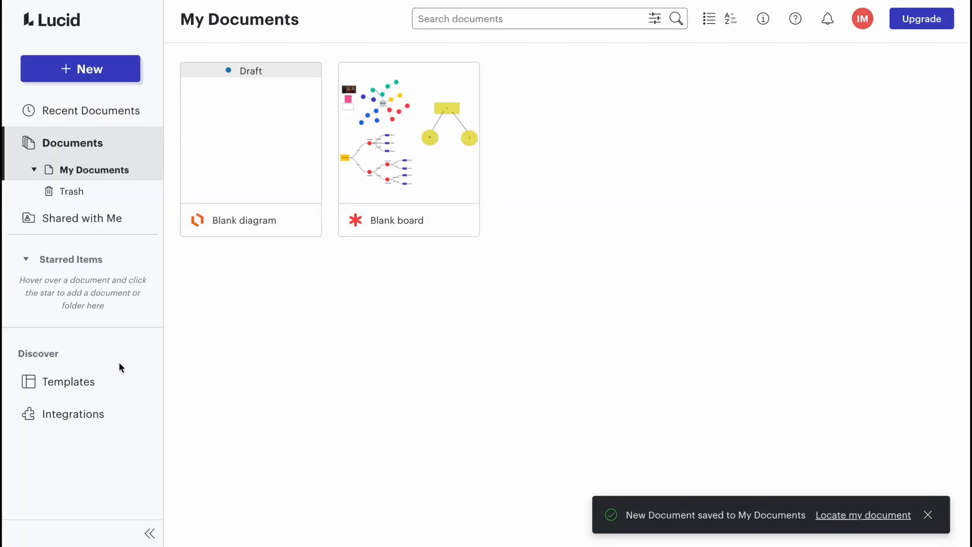
click(89, 381)
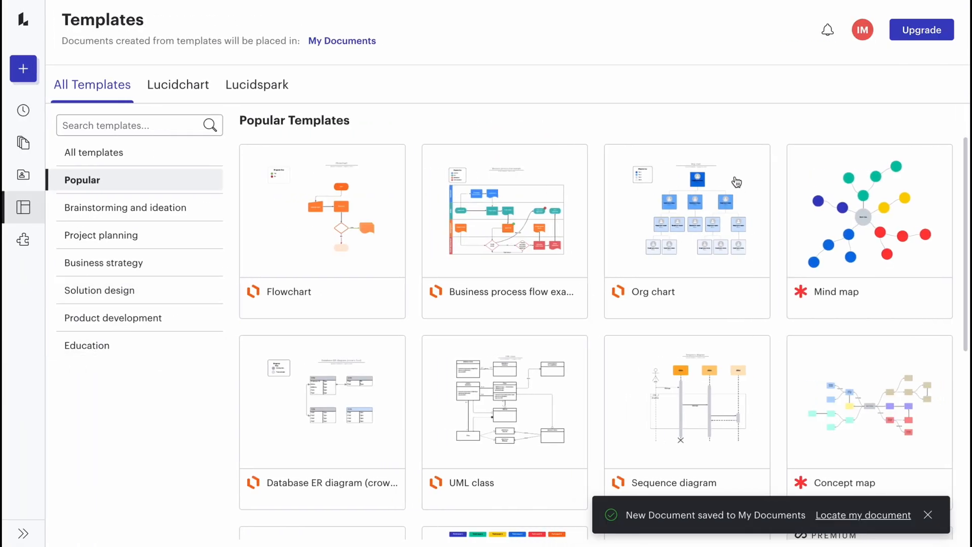
scroll(553, 290, down, 1)
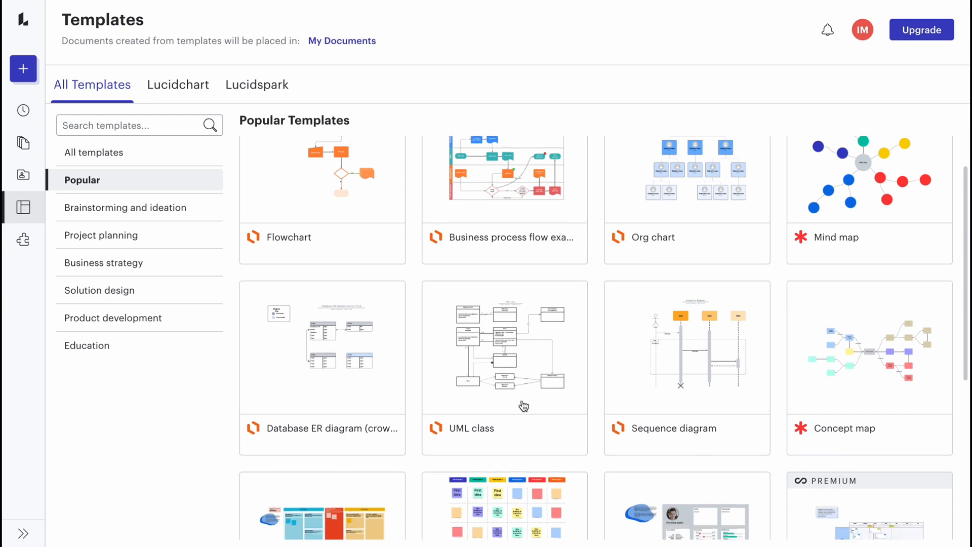
scroll(522, 403, down, 5)
scroll(515, 397, up, 6)
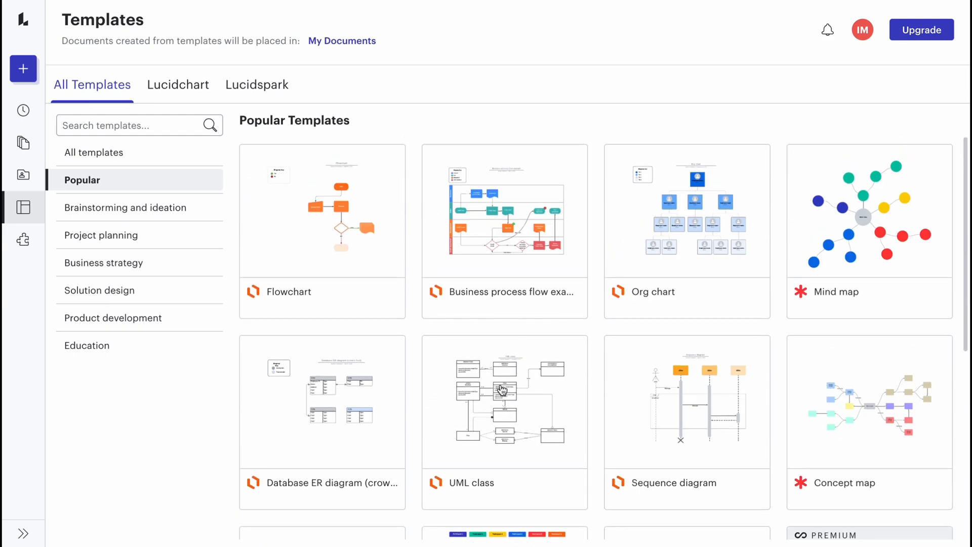
Create a document from the Business process flow example template and dismiss the invitation to add collaborators.
click(483, 225)
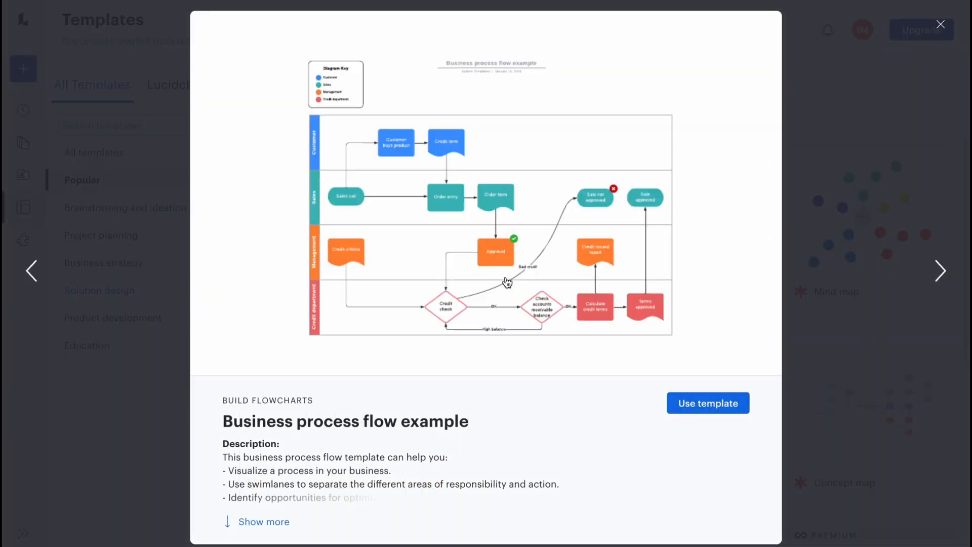
click(715, 393)
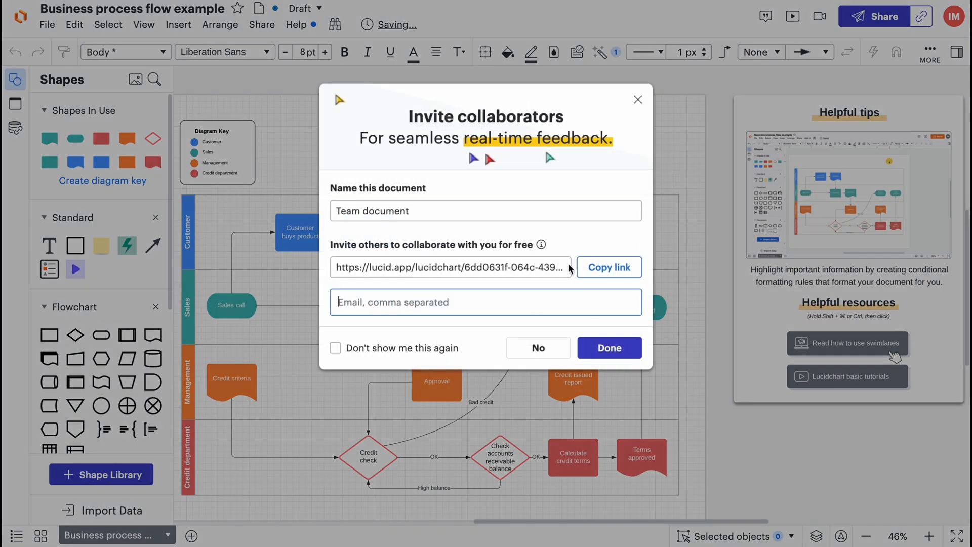
click(637, 99)
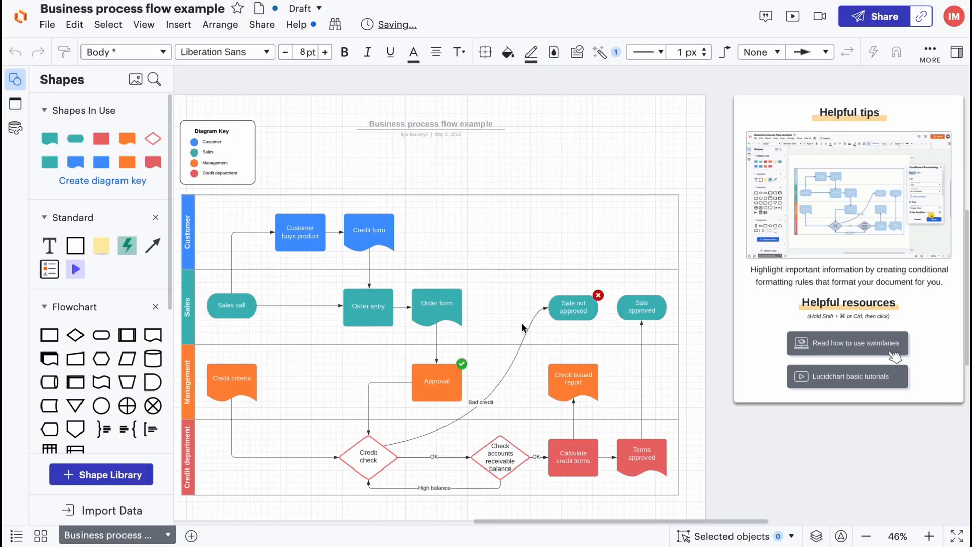
Look over the business process flowchart and open the text of the Order entry box for editing.
scroll(521, 322, up, 5)
scroll(523, 325, down, 5)
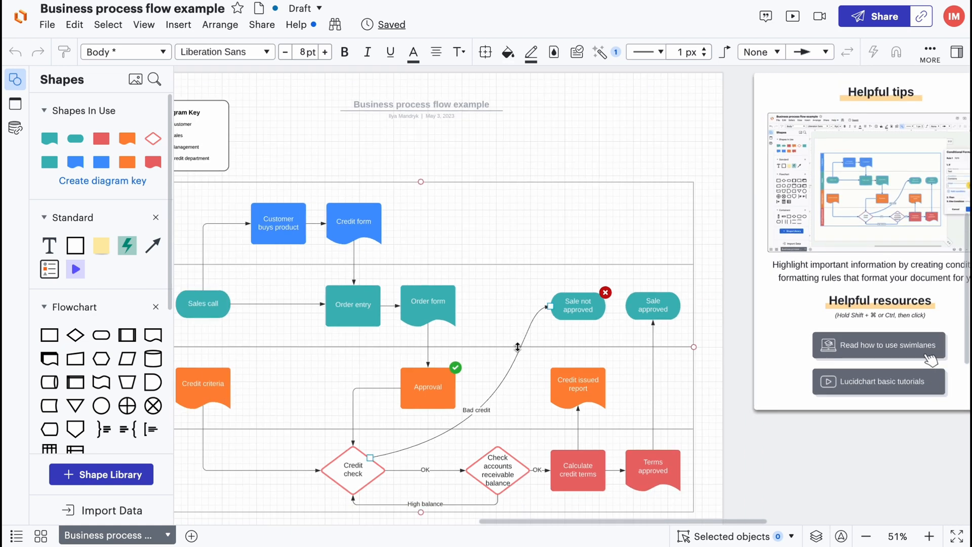
scroll(519, 340, up, 4)
scroll(537, 335, left, 3)
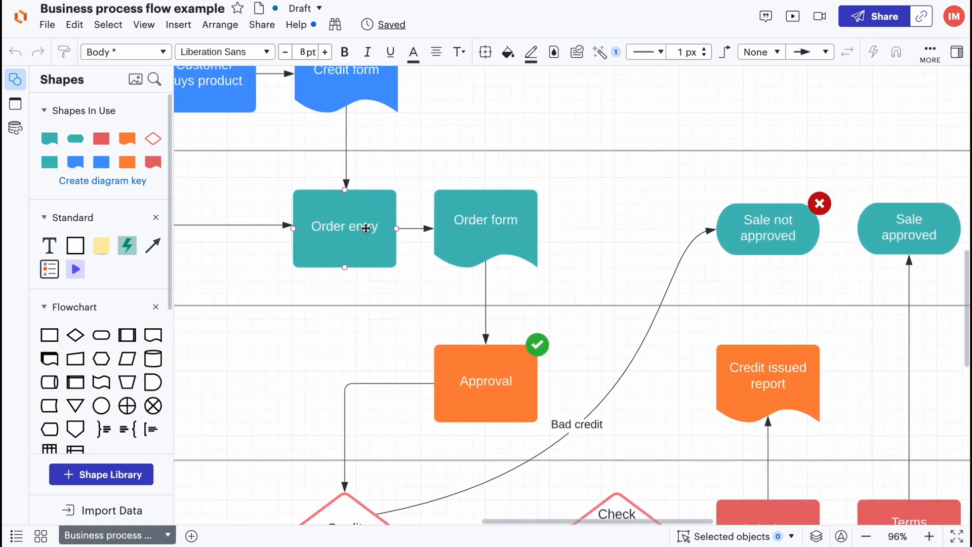
click(364, 229)
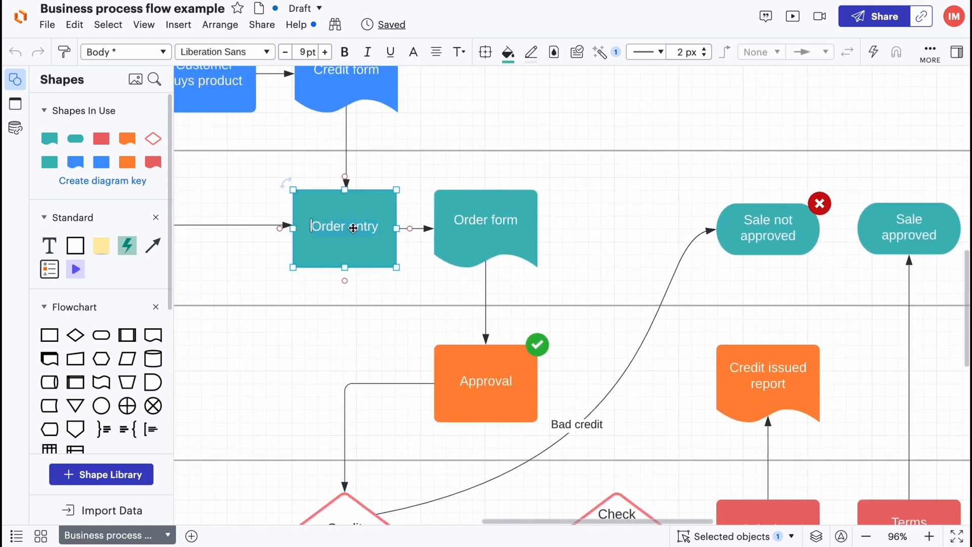
click(380, 230)
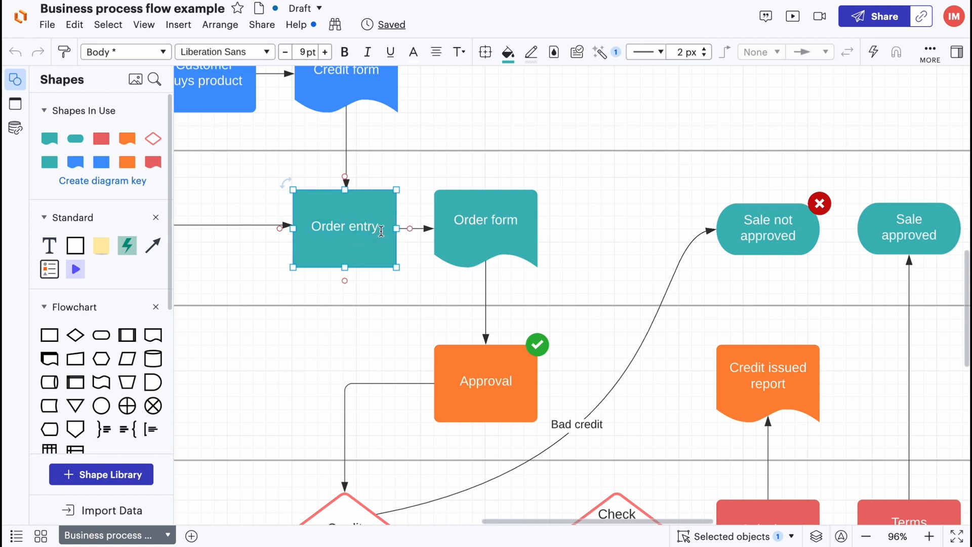